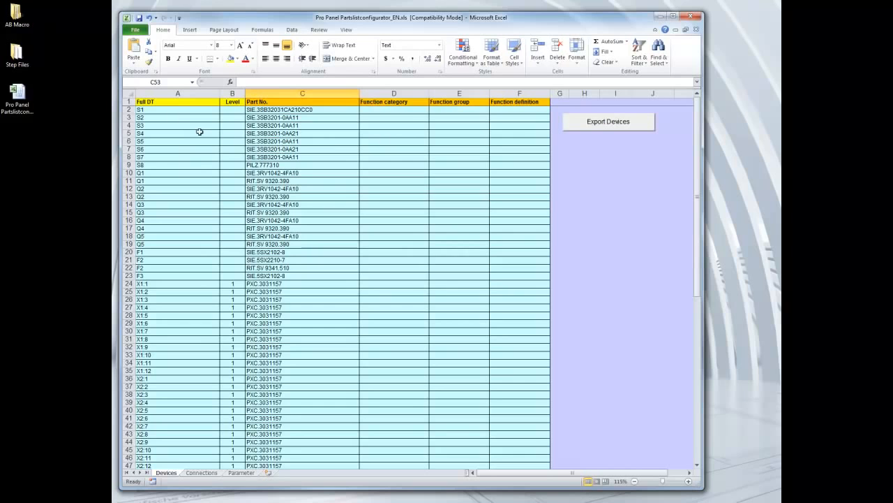
Step: Examine the exported device list in Device.txt from the EPLANtmp folder, and close the file and folder
mouse_move(174, 110)
mouse_down()
mouse_move(173, 277)
mouse_move(187, 112)
mouse_up()
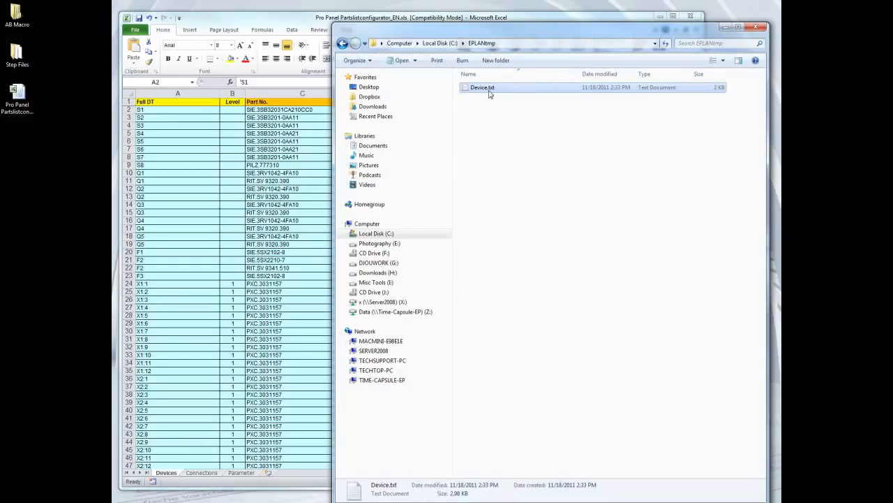
double_click(483, 88)
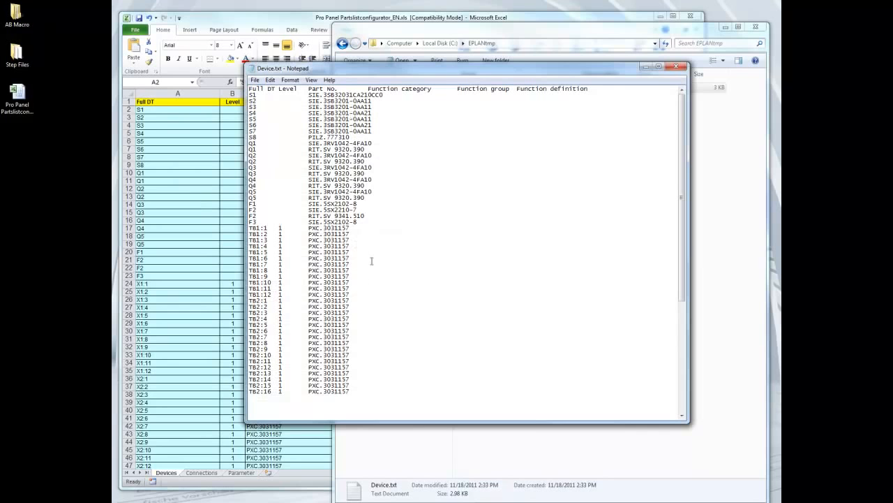
click(676, 66)
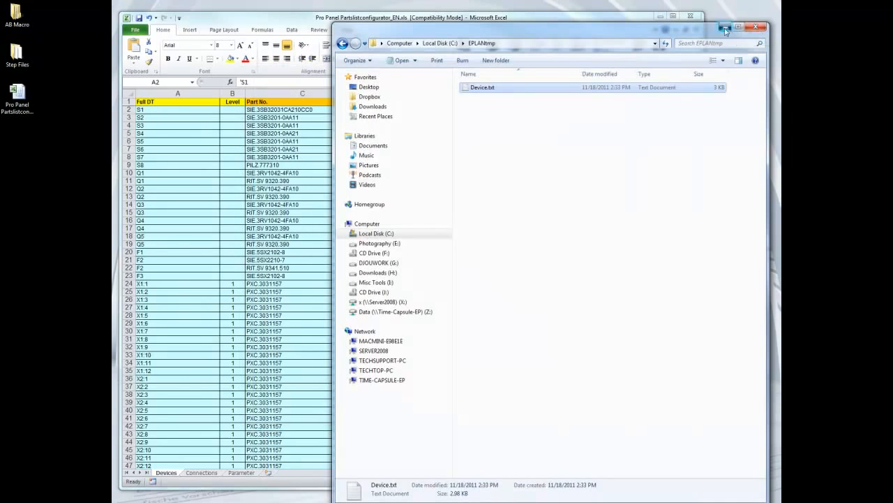
click(756, 27)
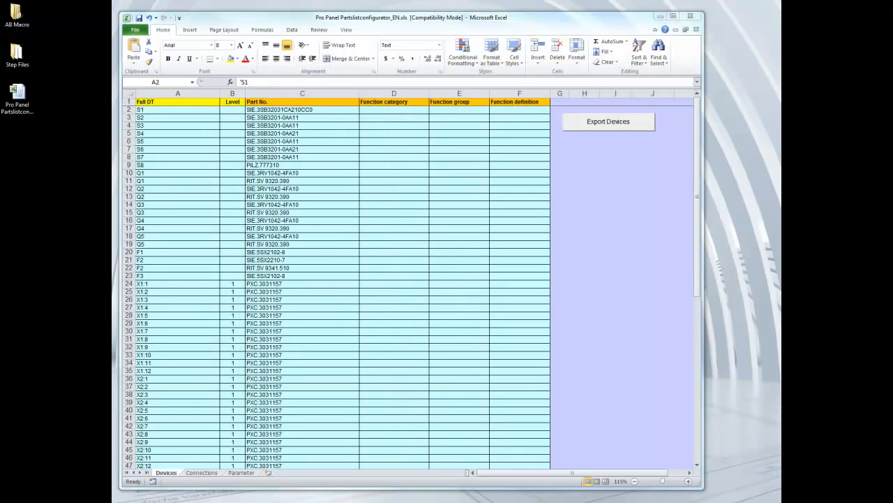
Step: Switch to EPLAN Electric P8 and check which pages the Test IMPORT Devices project contains
key(alt+Tab)
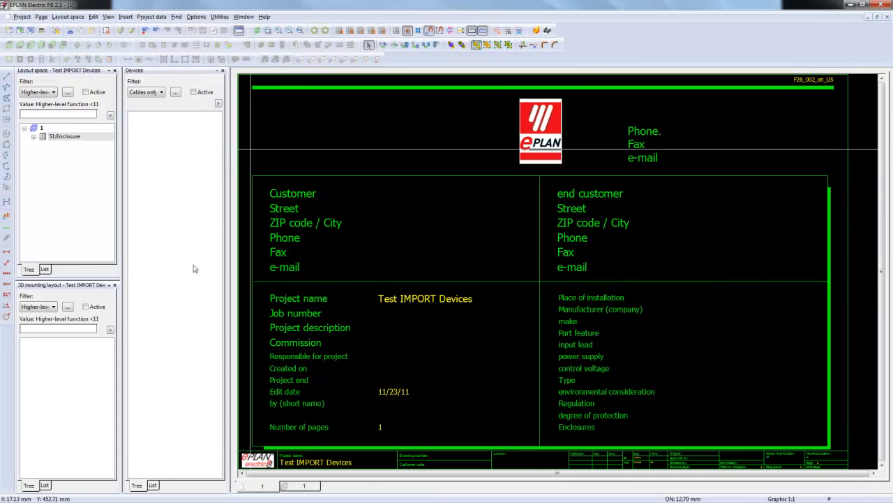
key(F12)
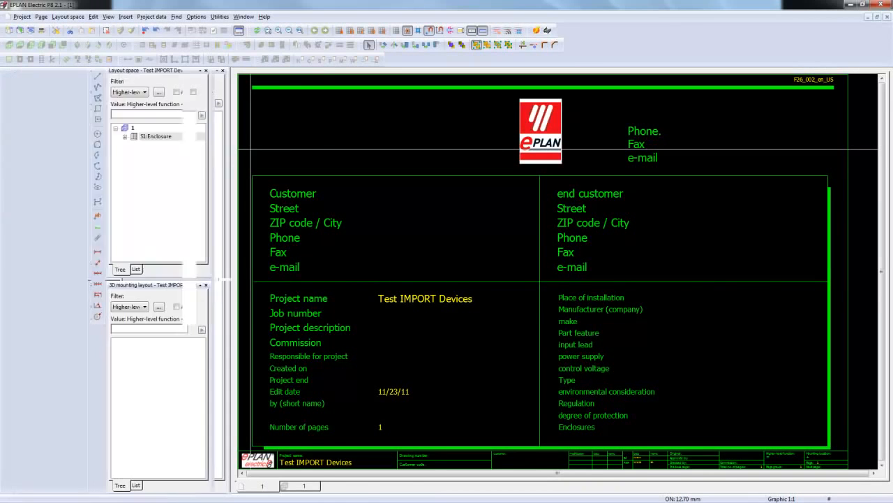
click(28, 127)
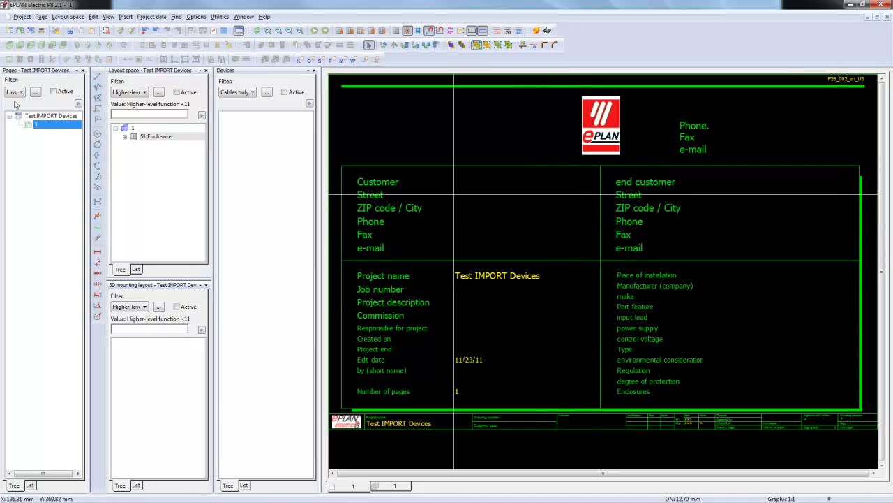
click(83, 71)
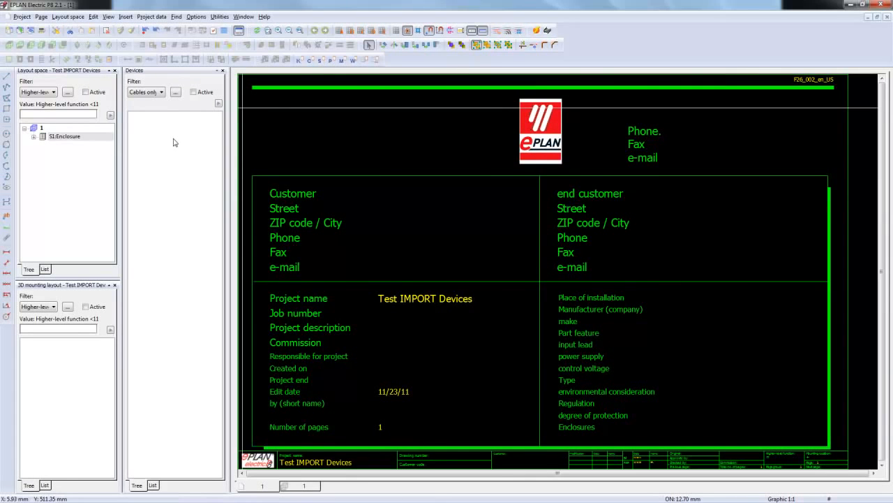
Step: Start a device import into the project and choose C:\EPLANtmp\Device.txt as the source file
click(154, 18)
mouse_move(180, 41)
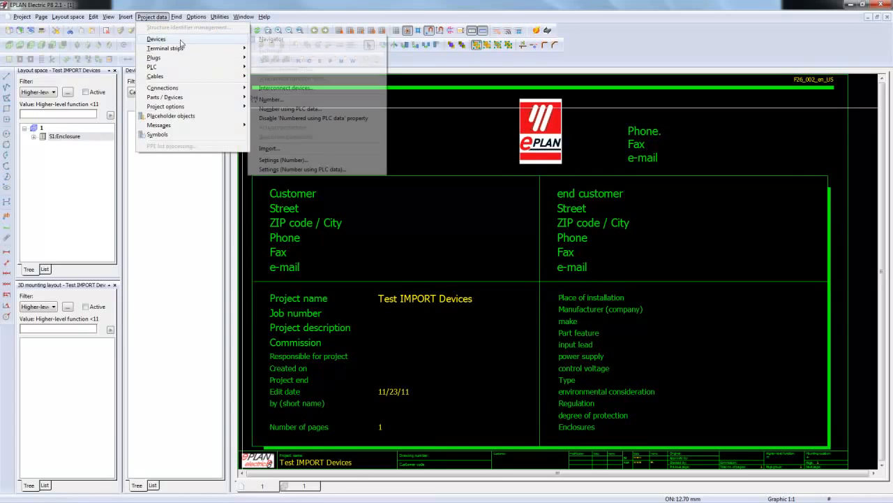
click(272, 149)
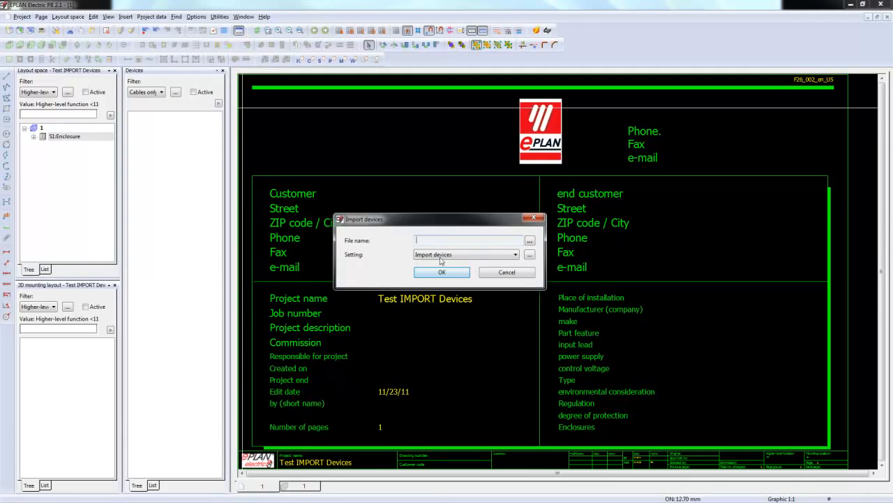
click(529, 241)
click(184, 78)
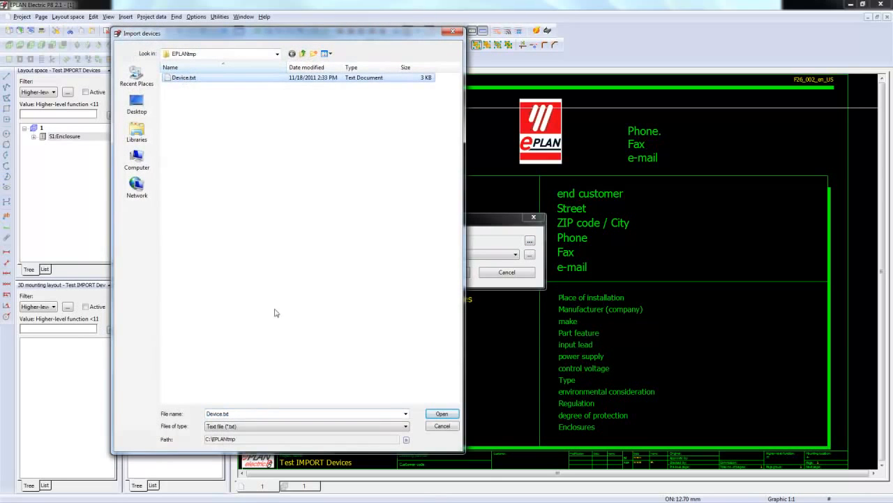
click(441, 415)
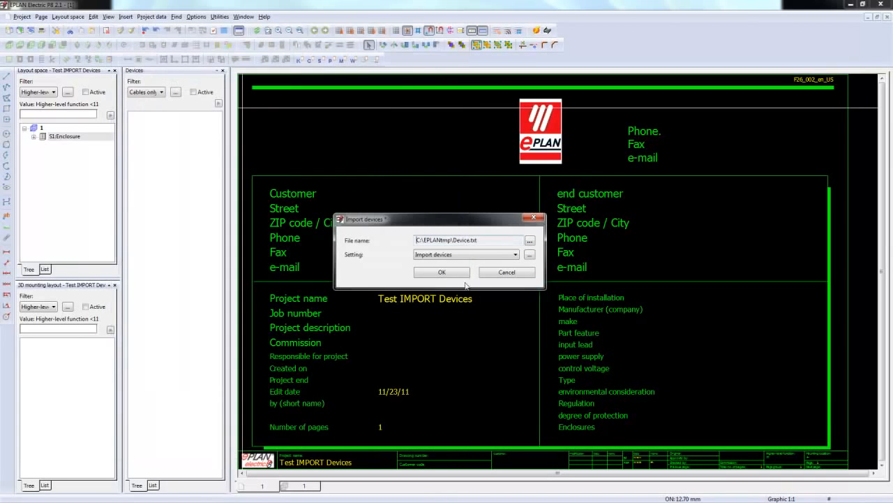
Step: Review the column assignments in the Import devices scheme and the additional properties that can be assigned
click(530, 254)
click(381, 173)
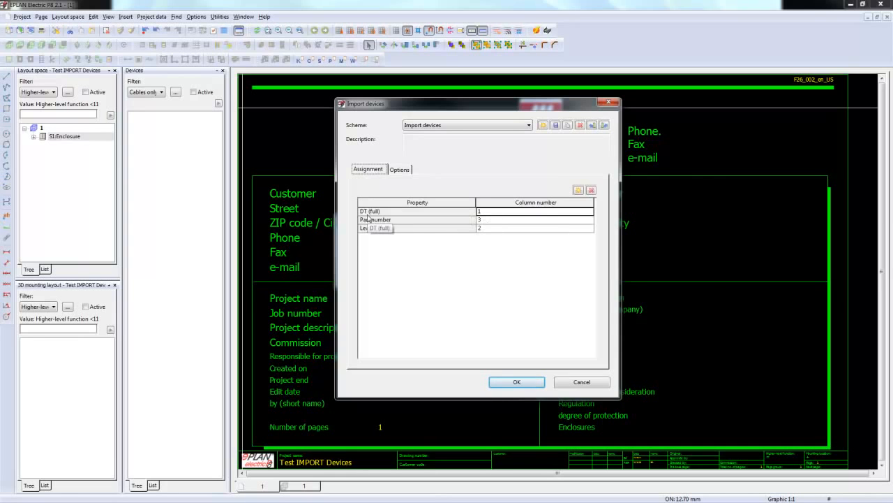
click(578, 189)
click(552, 258)
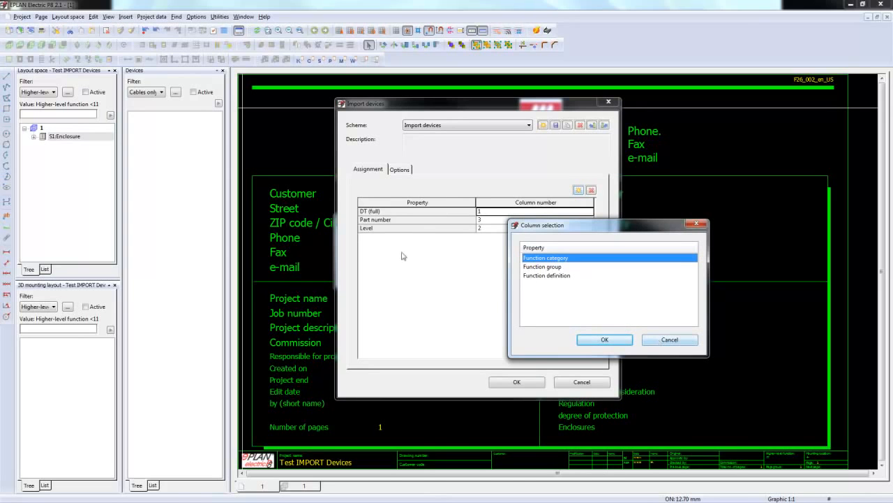
click(658, 340)
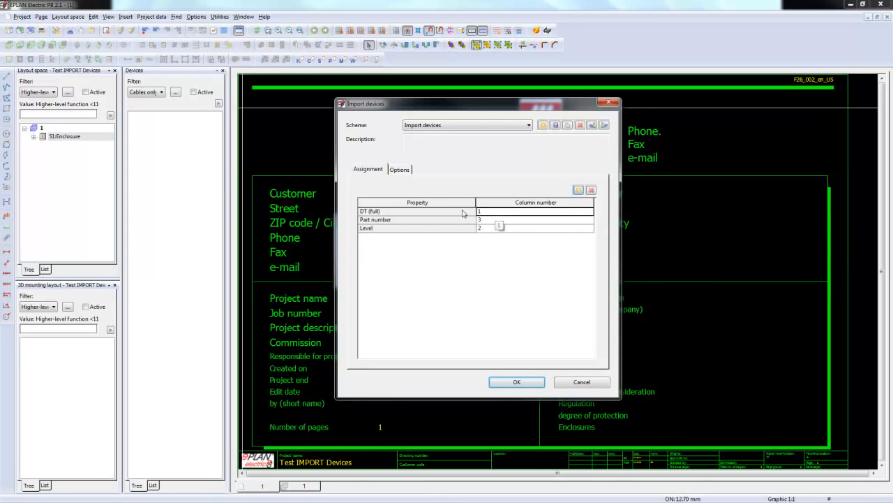
Step: Check the separator and header options of the import scheme and run the device import
click(402, 169)
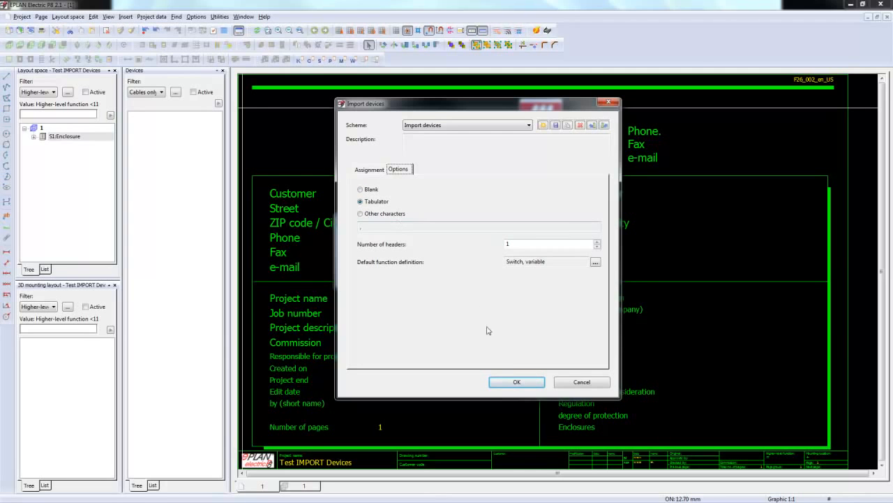
click(515, 382)
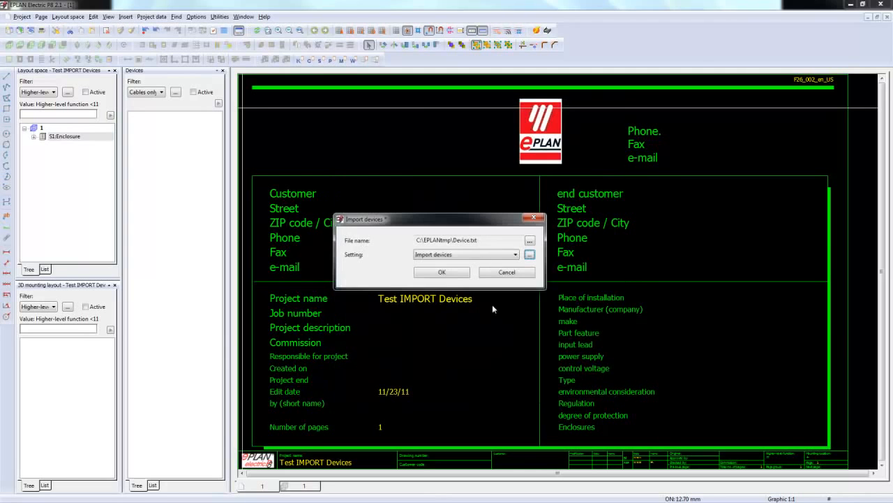
click(445, 273)
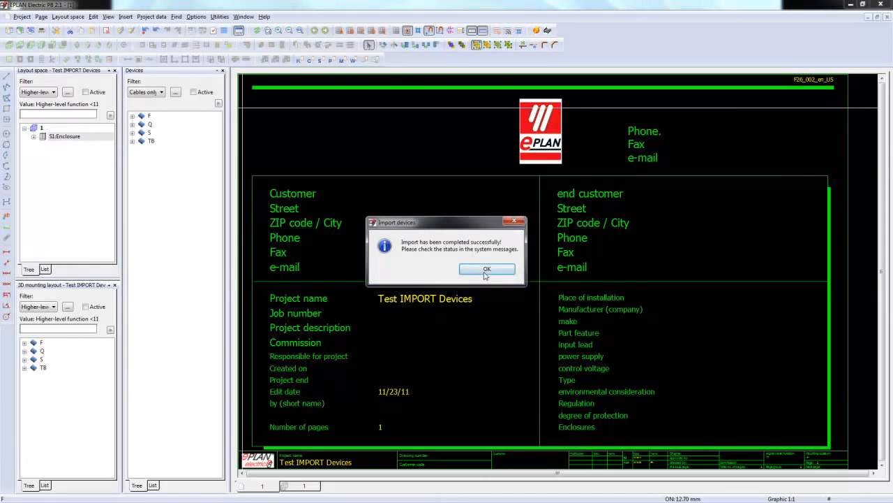
click(487, 269)
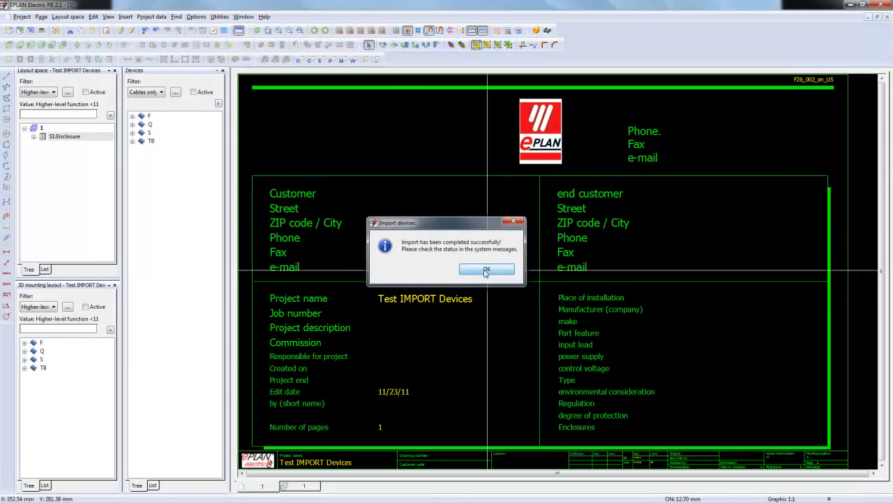
Step: Examine the imported F1, F2 and F3 devices and the parts assigned to F2 and F3 in the device tree
click(133, 116)
click(141, 125)
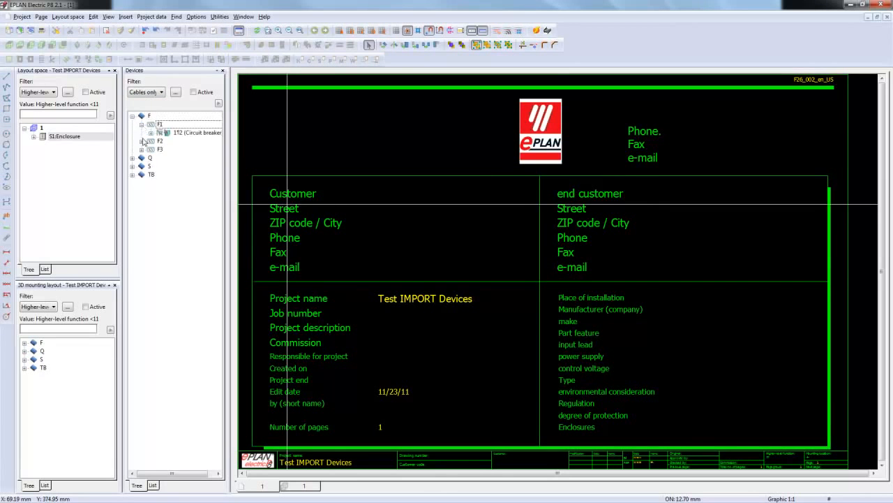
click(142, 141)
click(142, 166)
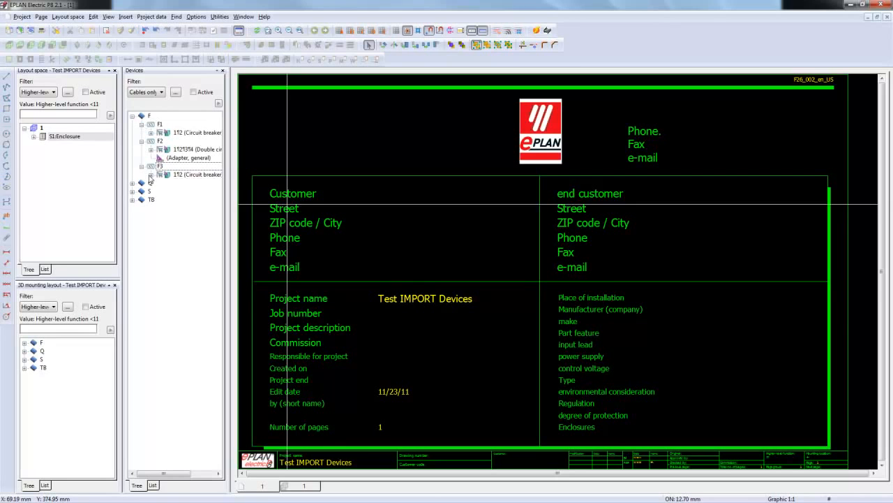
click(150, 175)
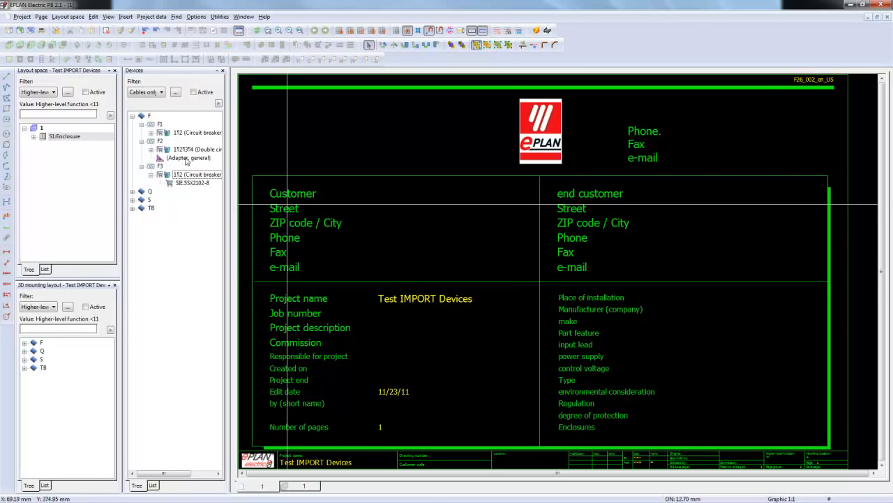
click(150, 150)
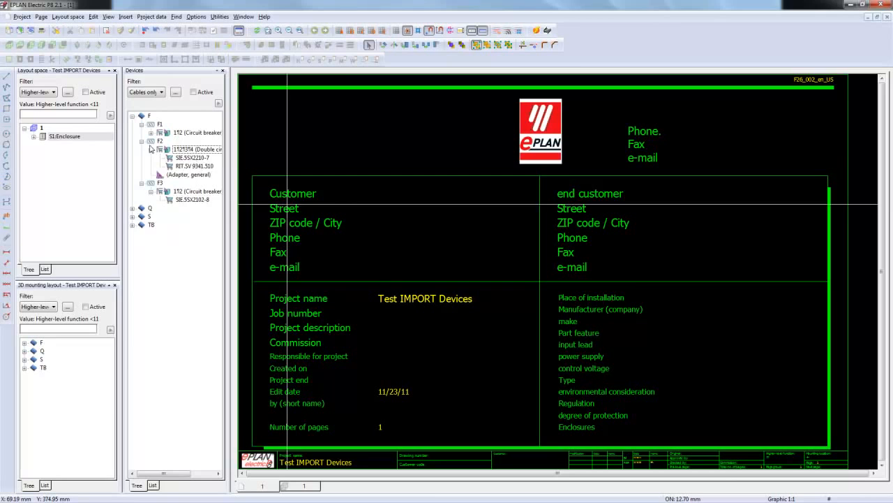
click(142, 141)
click(141, 125)
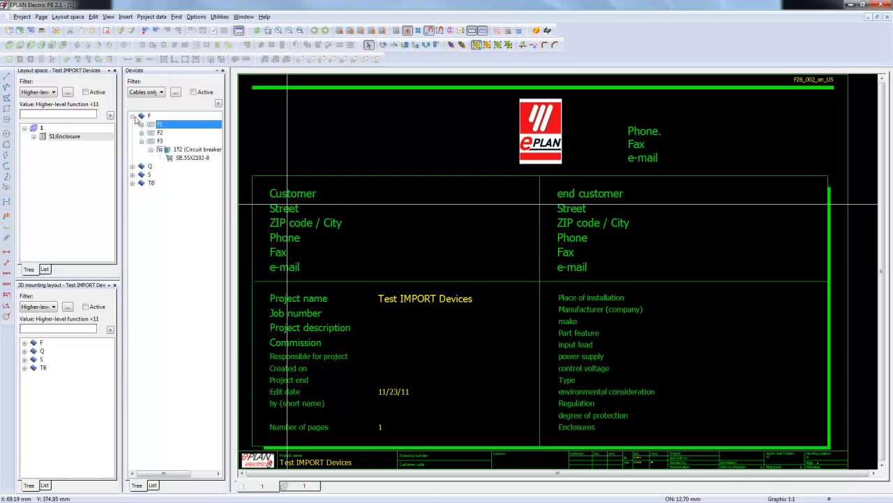
click(133, 116)
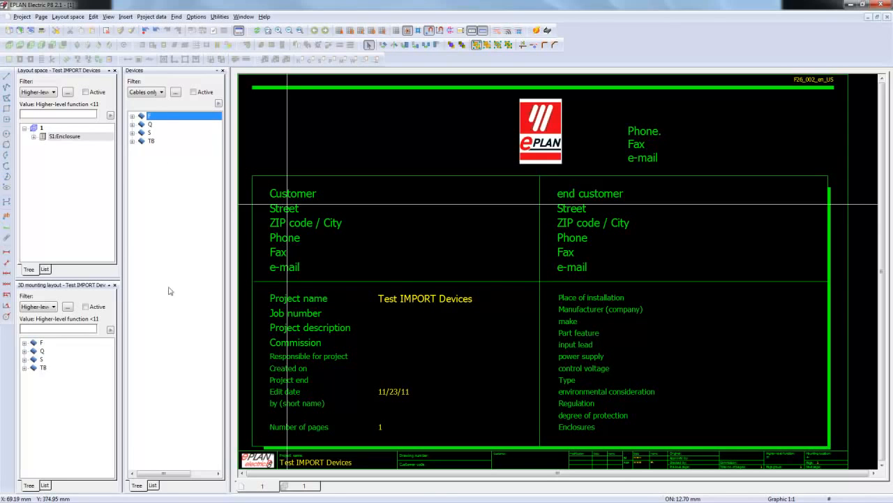
Step: Open the 3D layout space and display only the mounting panel of the S1 enclosure
click(299, 488)
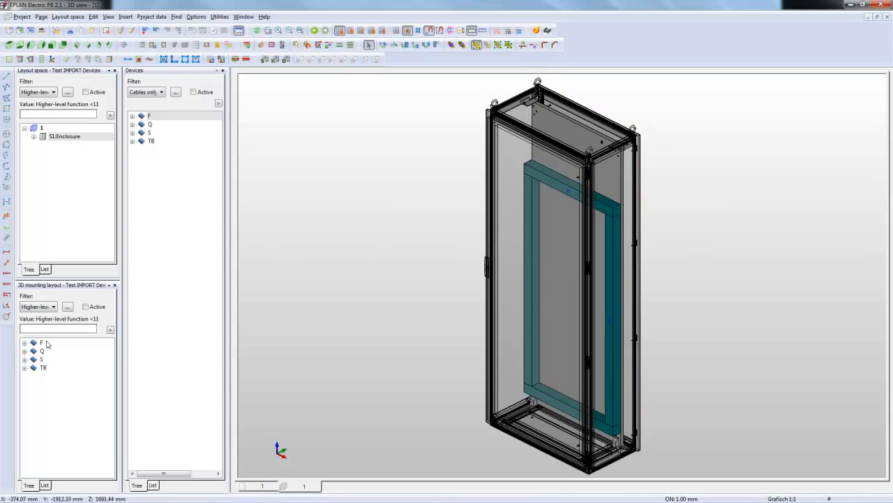
click(33, 136)
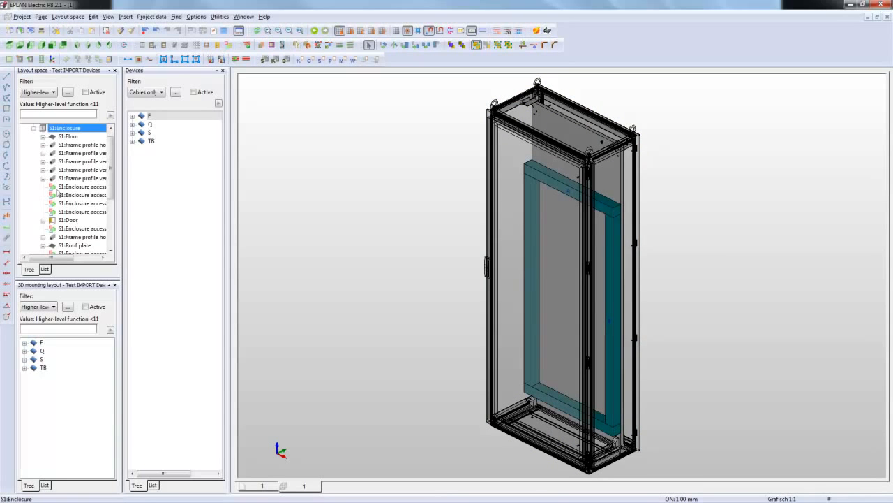
click(82, 219)
scroll(81, 222, down, 2)
scroll(79, 222, down, 1)
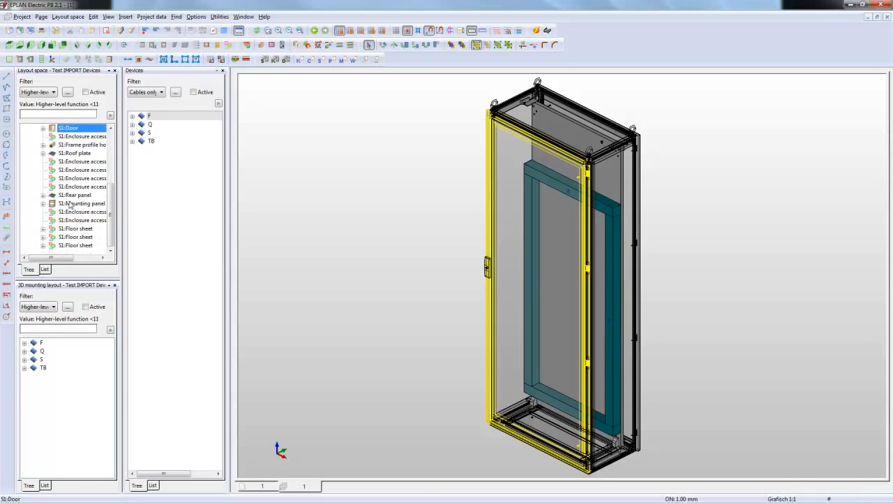
click(70, 203)
right_click(71, 204)
click(99, 336)
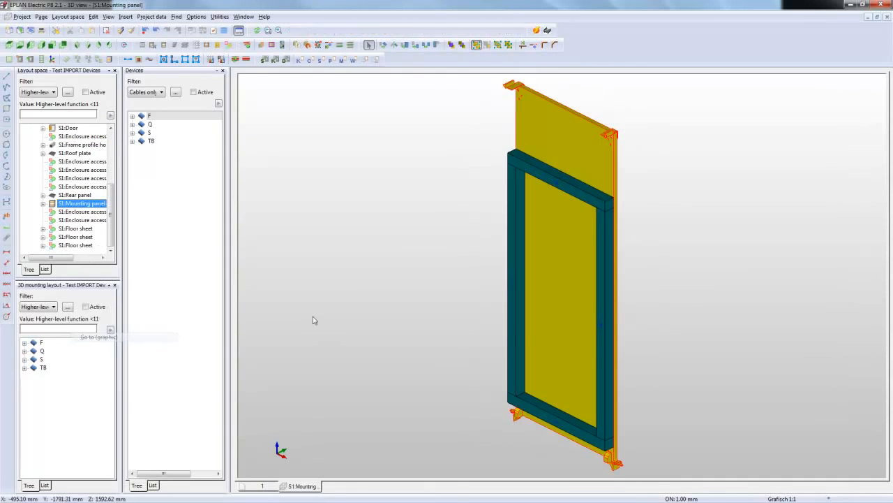
Step: Show the mounting panel from the front with its upper area enlarged
click(51, 45)
middle_drag(645, 262, 643, 262)
scroll(539, 155, up, 4)
middle_drag(538, 155, 573, 224)
scroll(548, 187, up, 1)
middle_drag(549, 190, 622, 213)
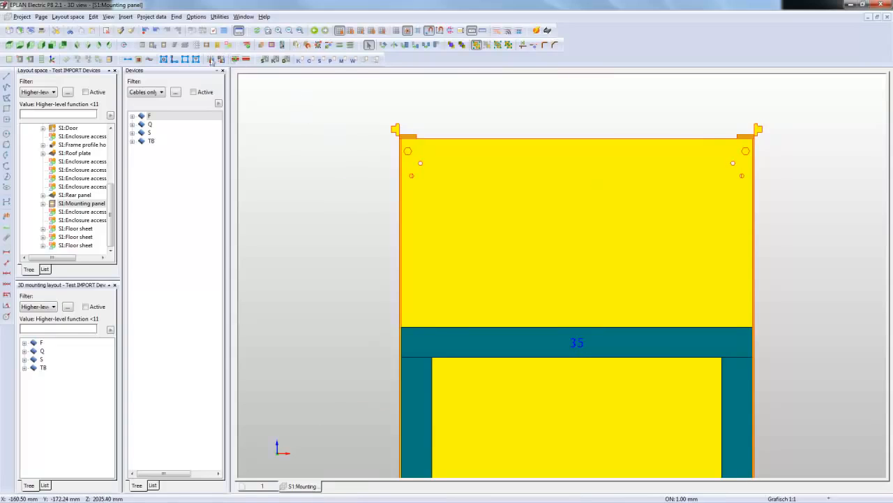
Step: Search the EPLAN Data Portal for the busbar part RIT.RiLine60_3_PLS1600_1000
click(219, 18)
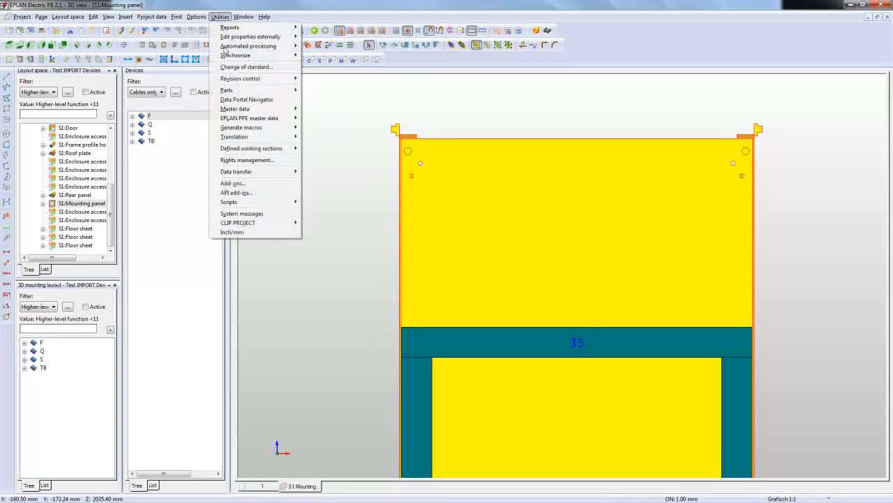
click(244, 101)
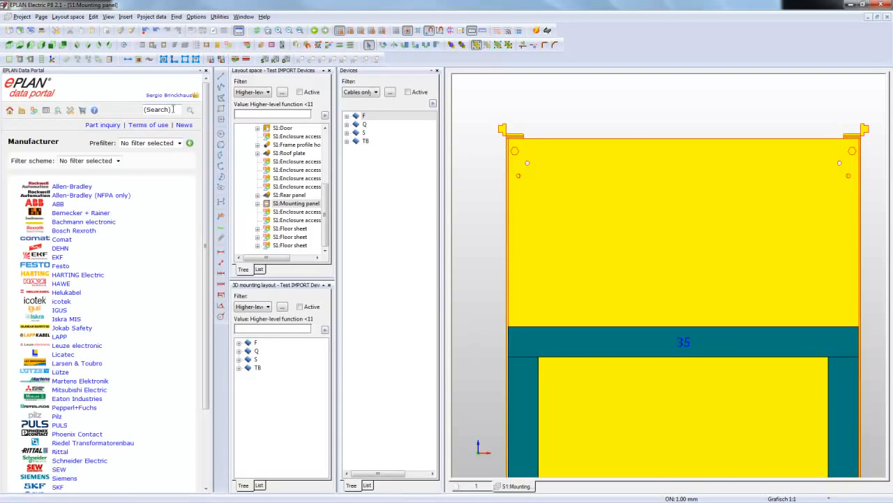
click(173, 109)
text(S1600_1000)
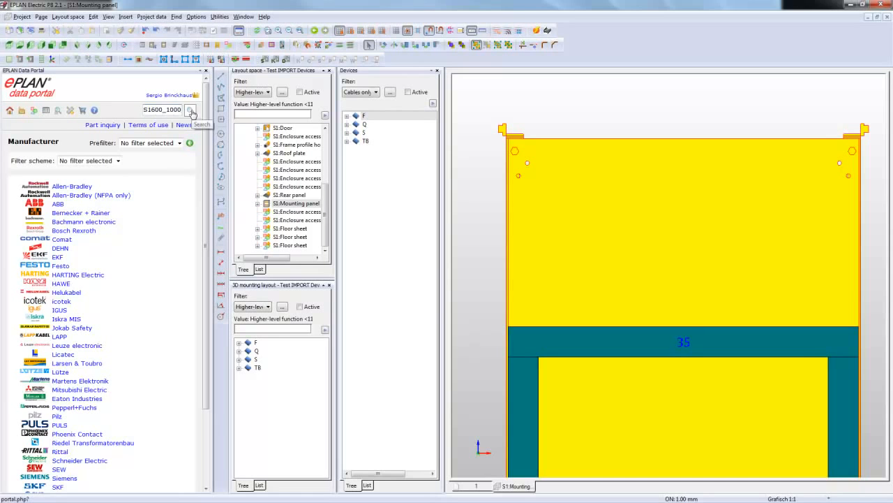
click(192, 113)
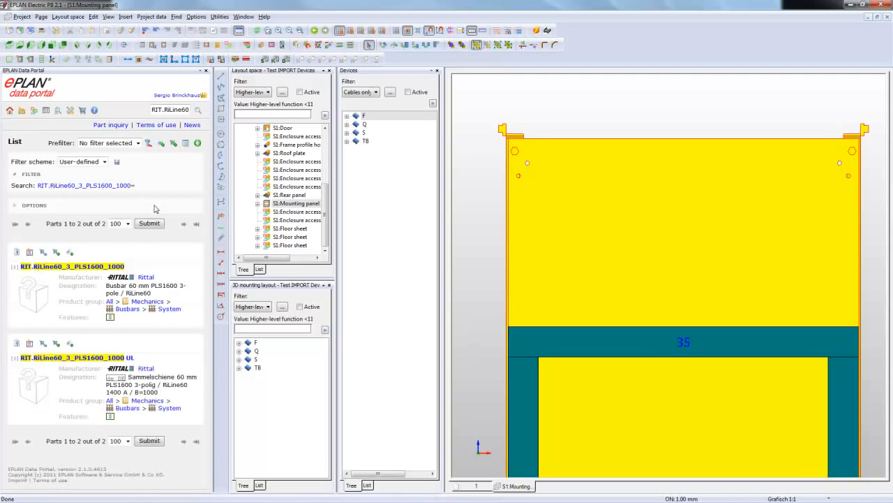
Step: Import the RIT.RiLine60_3_PLS1600_1000 busbar for placement, updating existing parts data and adding new data
click(29, 253)
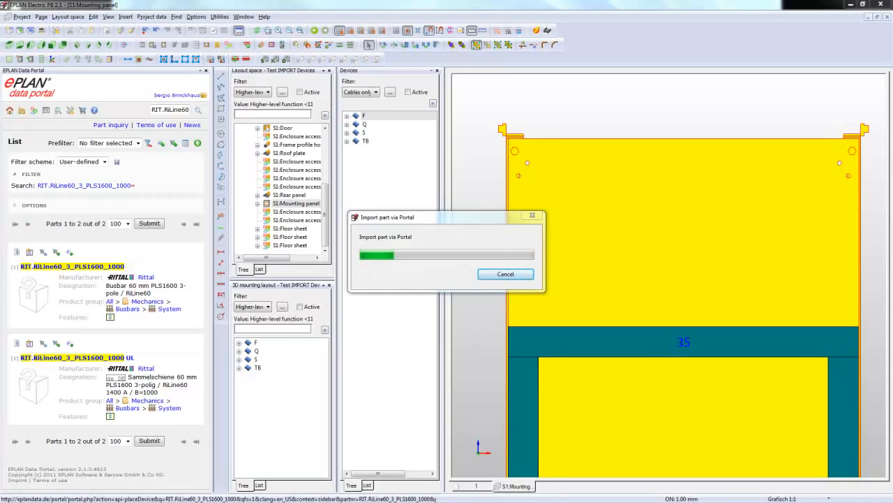
drag(230, 215, 471, 167)
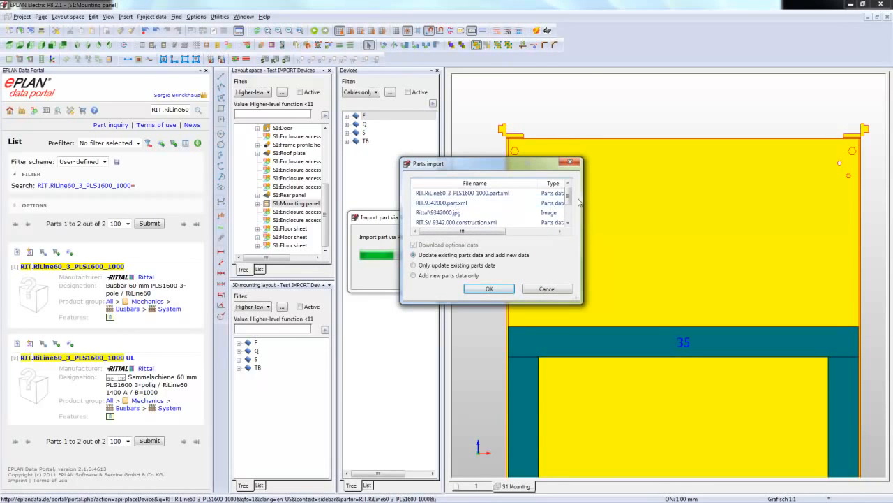
drag(568, 198, 569, 219)
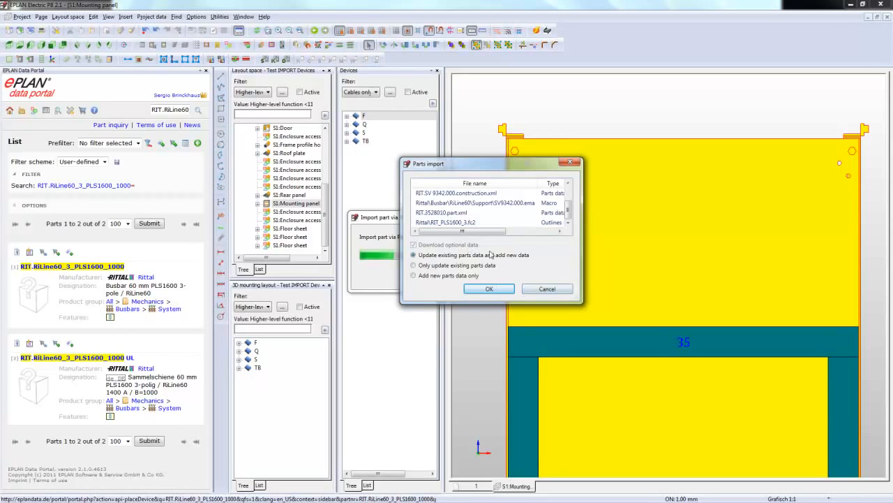
click(490, 289)
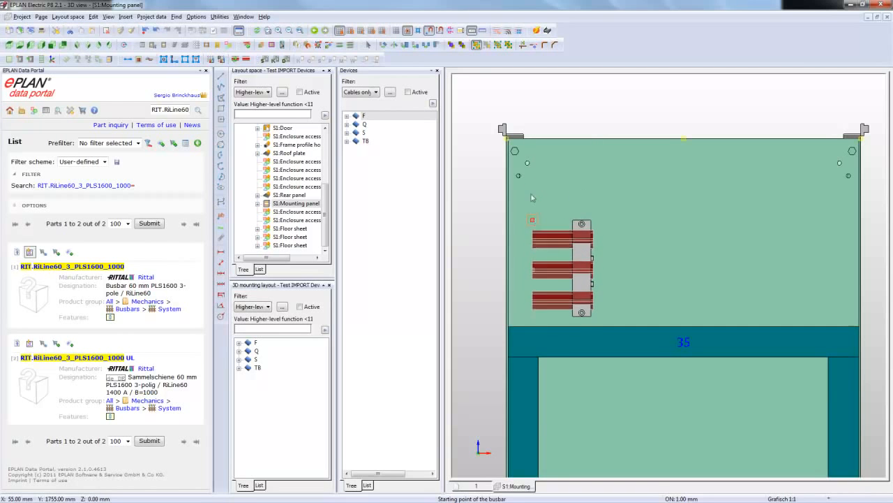
Step: Set the busbar's placement options to the upper left handle with a Y offset of -100 mm
right_click(531, 191)
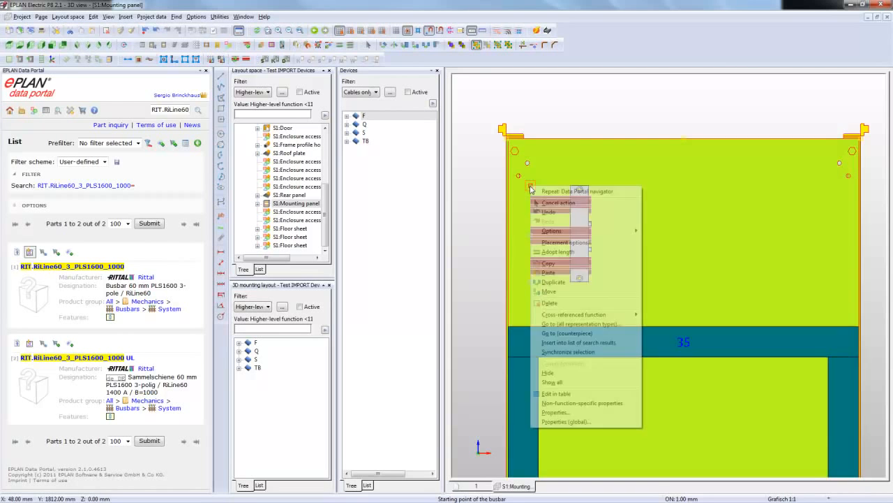
click(572, 246)
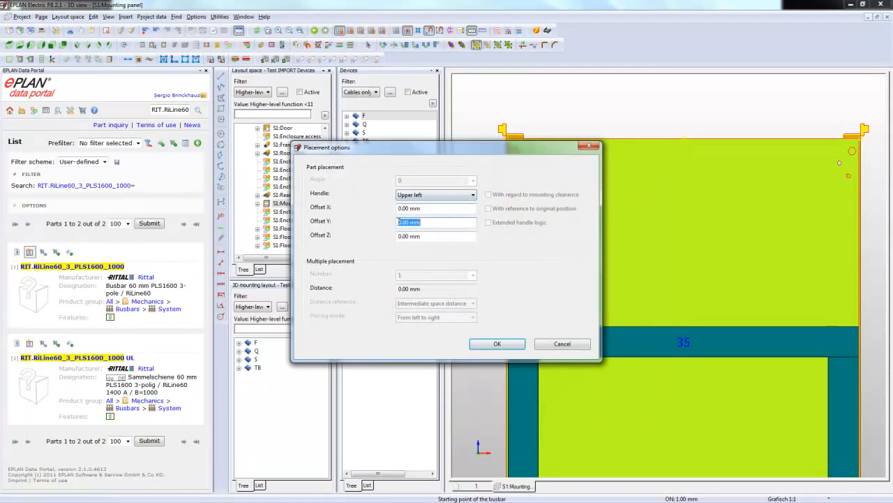
text(-100)
click(507, 344)
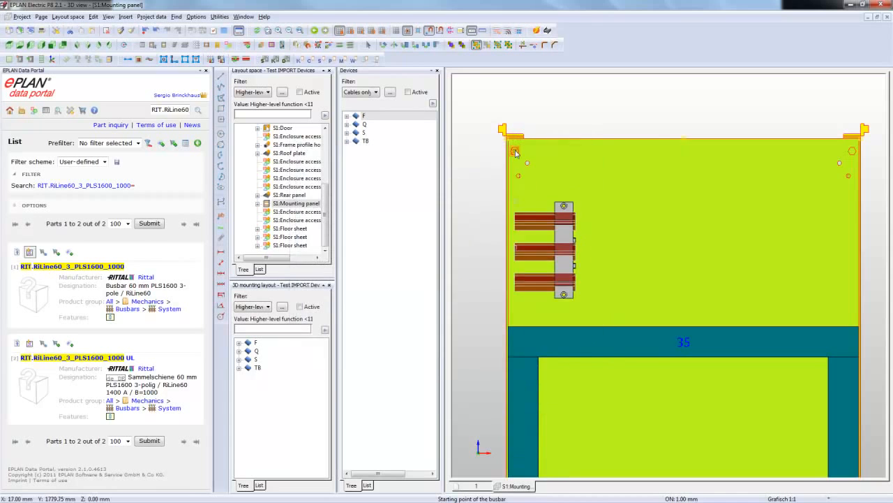
Step: Place the busbar from the mounting panel's upper left corner to its upper right corner with three busbar supports
scroll(511, 143, up, 2)
scroll(511, 143, up, 3)
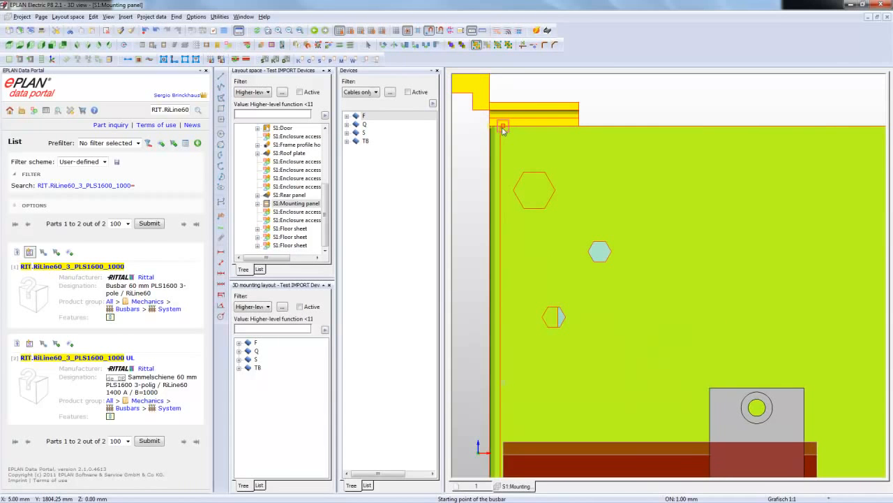
click(501, 130)
scroll(717, 159, down, 3)
scroll(691, 143, up, 3)
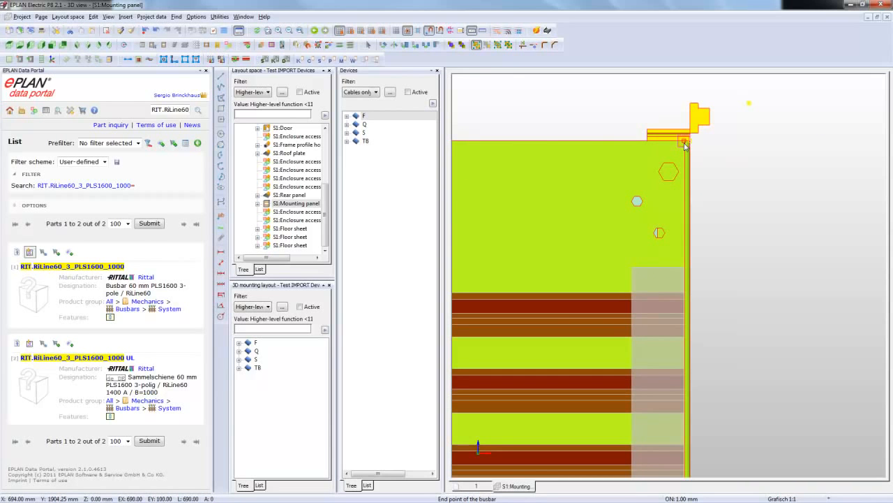
click(685, 145)
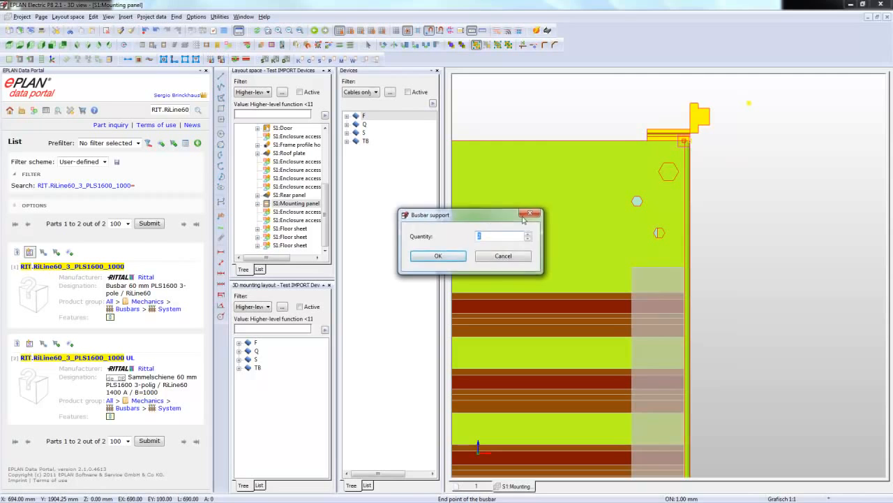
drag(484, 218, 559, 217)
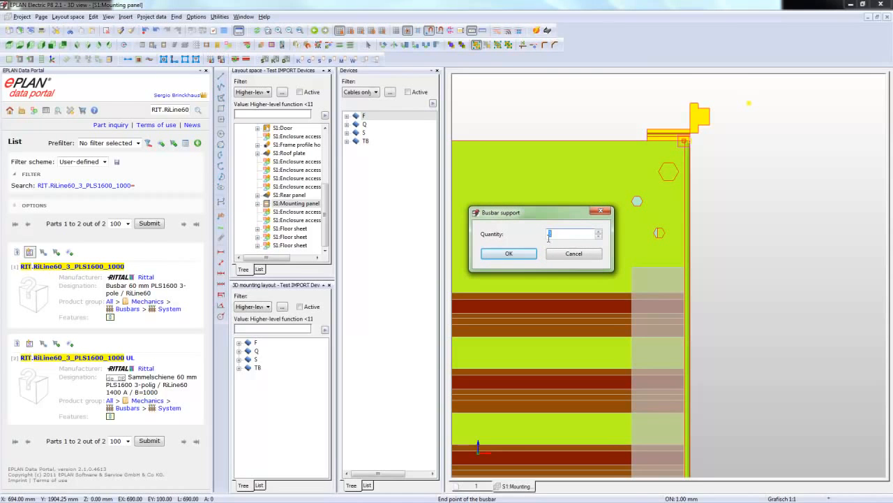
click(509, 253)
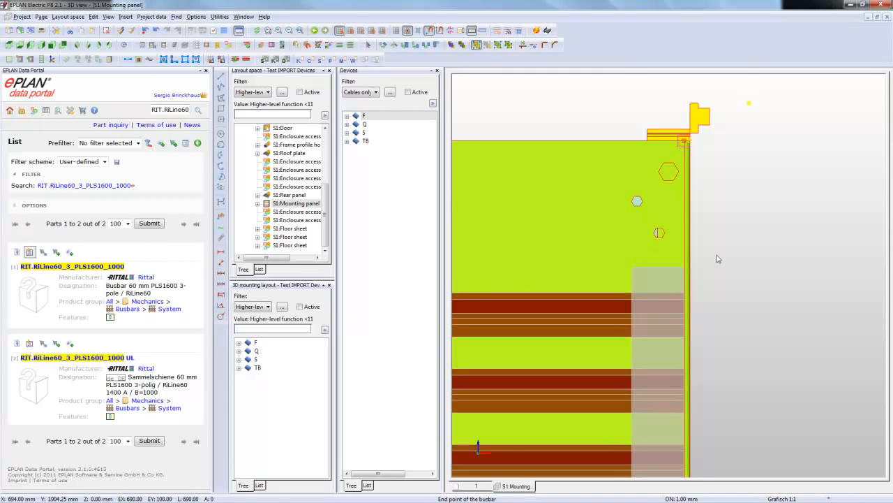
scroll(726, 248, down, 7)
key(Escape)
scroll(594, 302, up, 2)
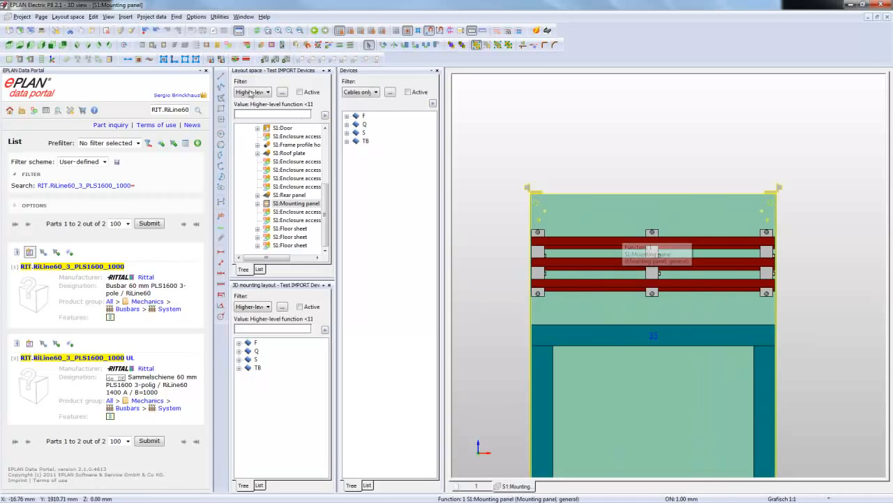
Step: Close the Data Portal, inspect the placed busbar at an angle, and return to the front view of the mounting panel
click(205, 71)
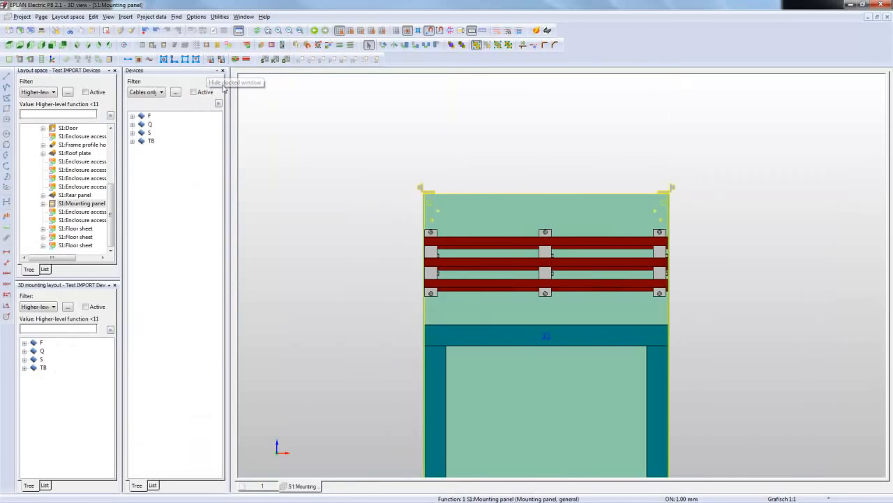
ctrl+right_drag(344, 209, 394, 214)
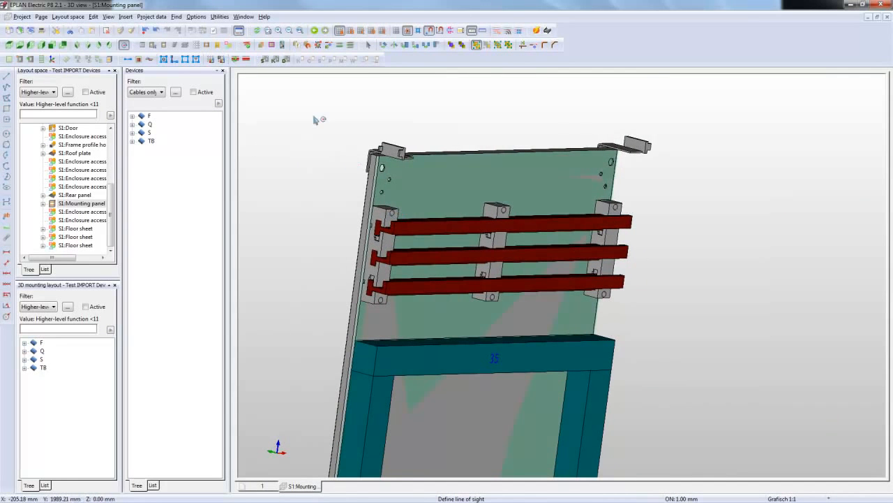
click(51, 46)
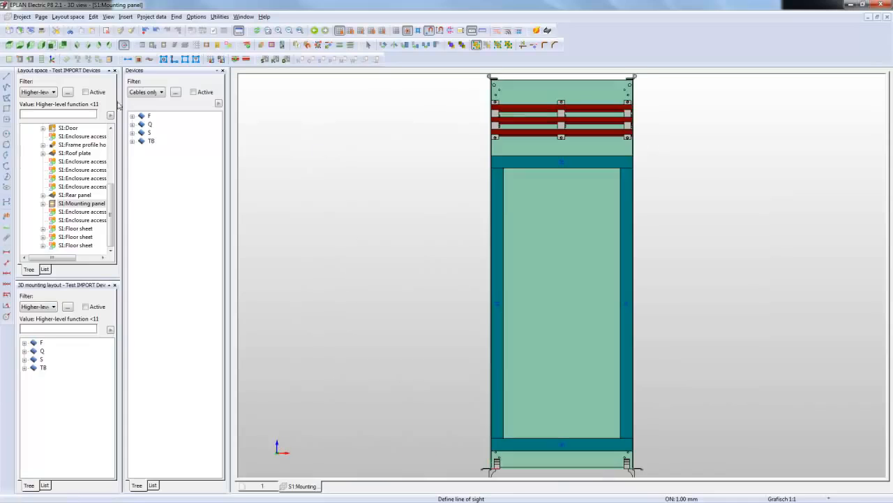
key(Escape)
middle_drag(553, 237, 517, 208)
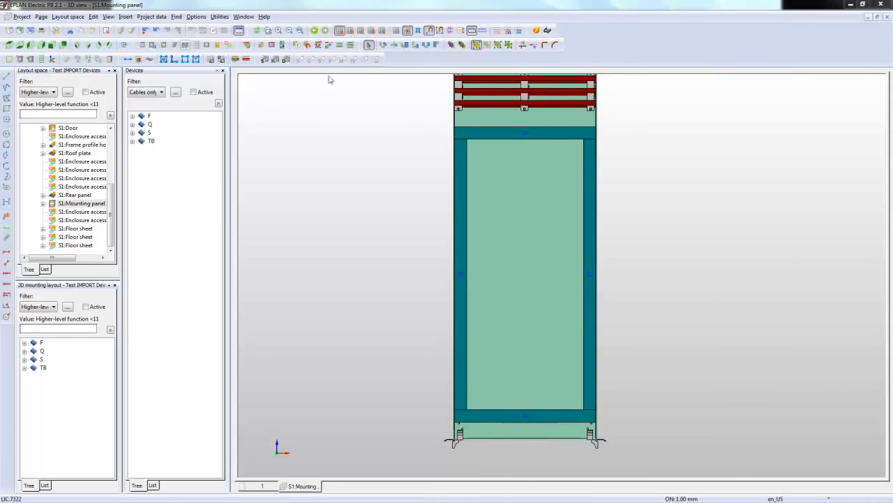
Step: Place two short horizontal wire ducts inside the duct frame, one in its upper half and one in its lower half
click(476, 206)
click(556, 207)
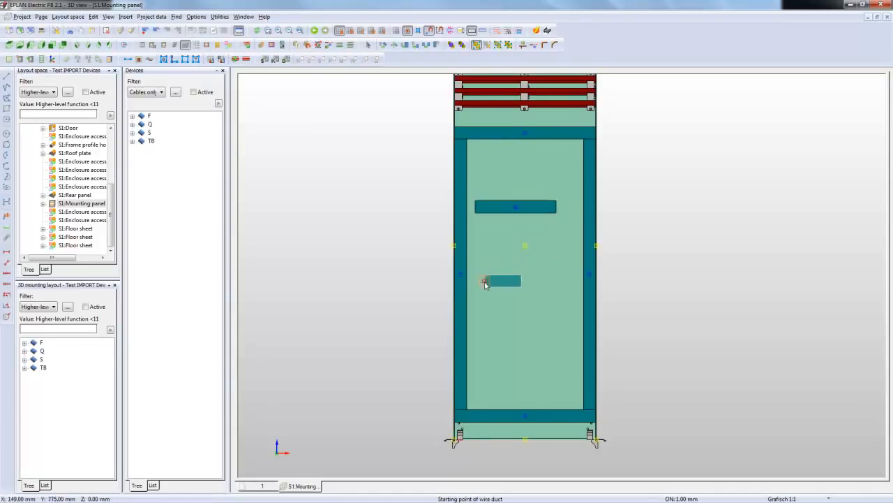
click(483, 321)
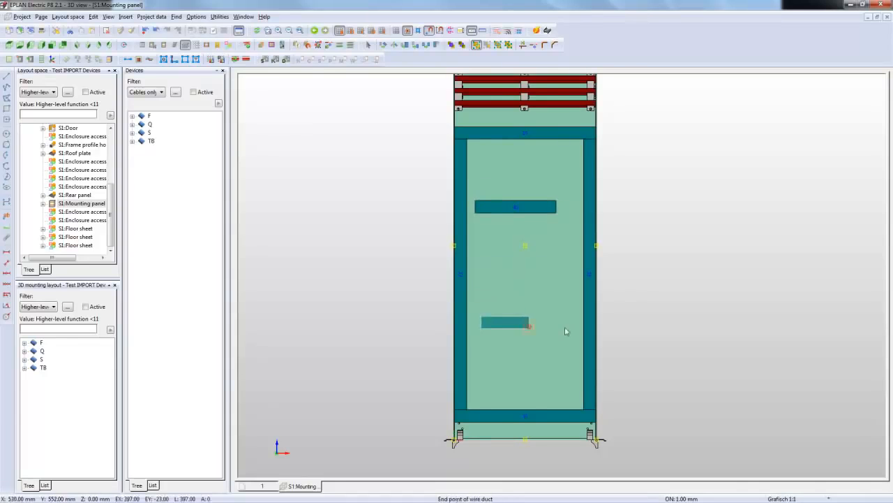
click(555, 332)
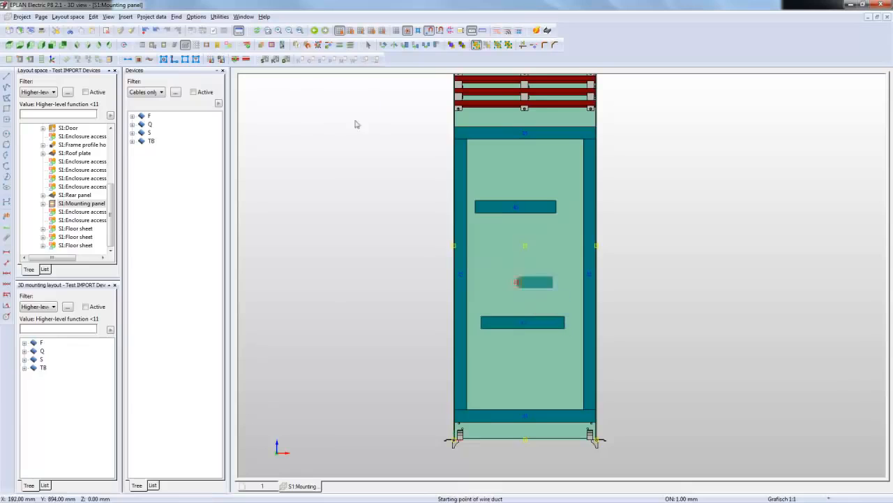
Step: Place three horizontal mounting rails inside the duct frame: above, between and below the two inner wire ducts
click(173, 47)
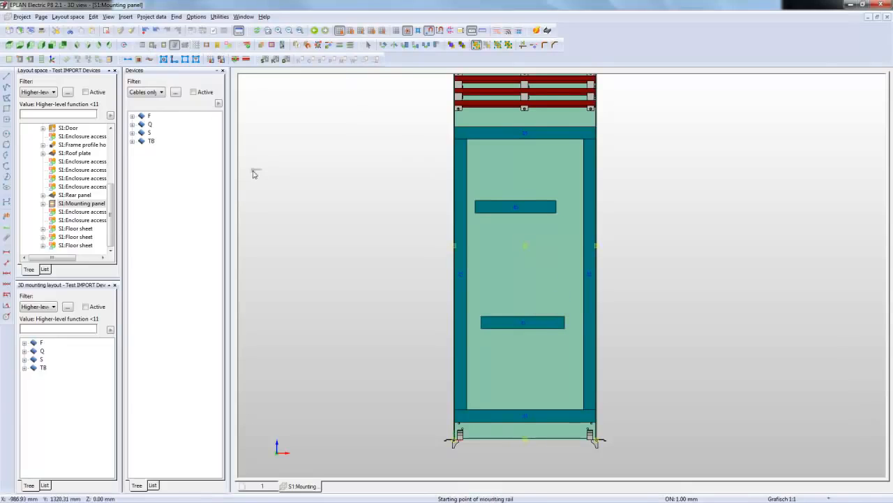
click(477, 165)
click(566, 175)
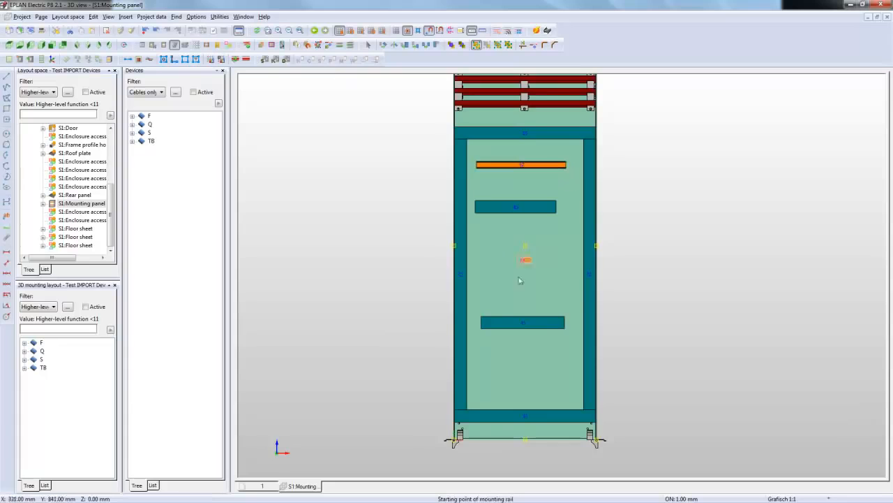
click(487, 263)
click(545, 263)
click(492, 363)
click(564, 363)
key(Escape)
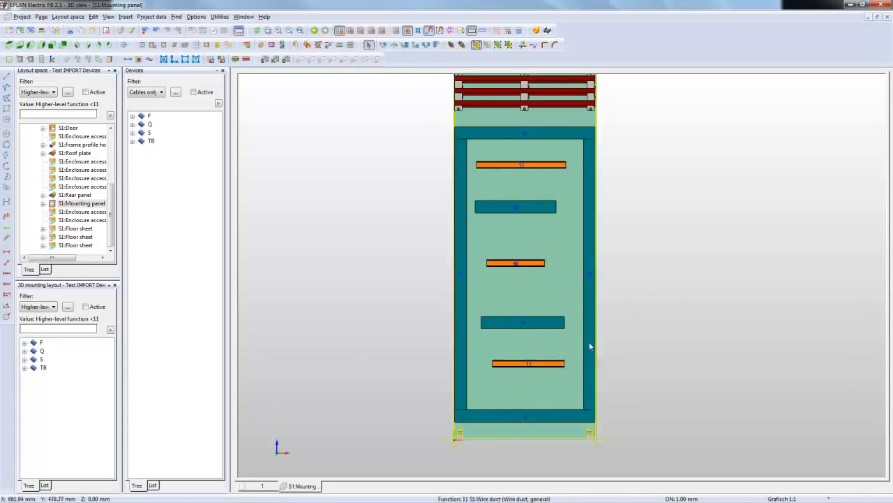
Step: Fit the left ends of the three rails and two inner wire ducts to the inner edge of the left vertical duct
click(439, 175)
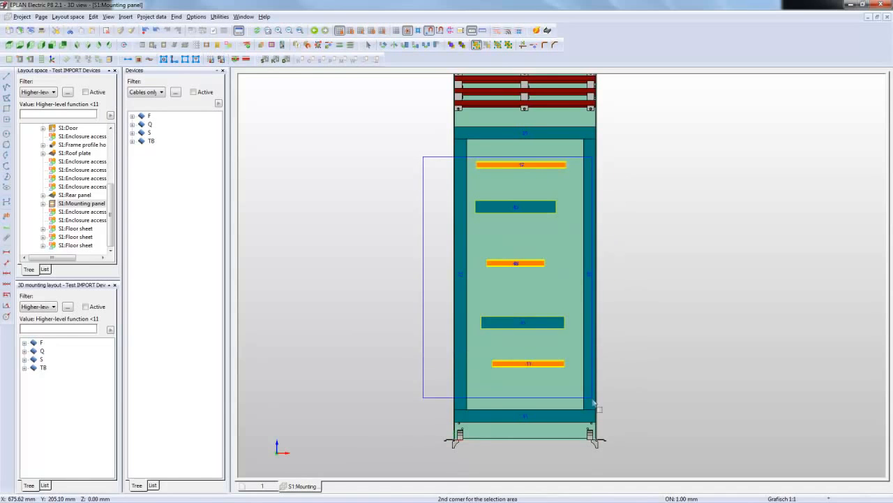
click(597, 402)
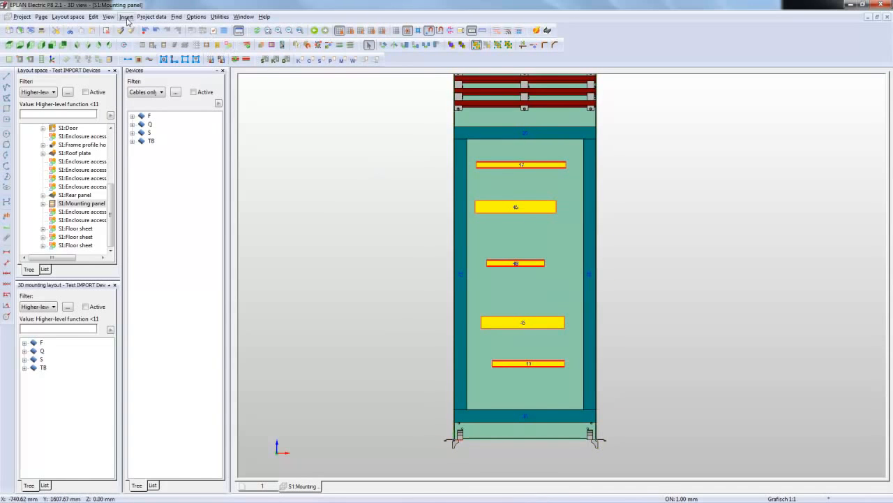
click(94, 16)
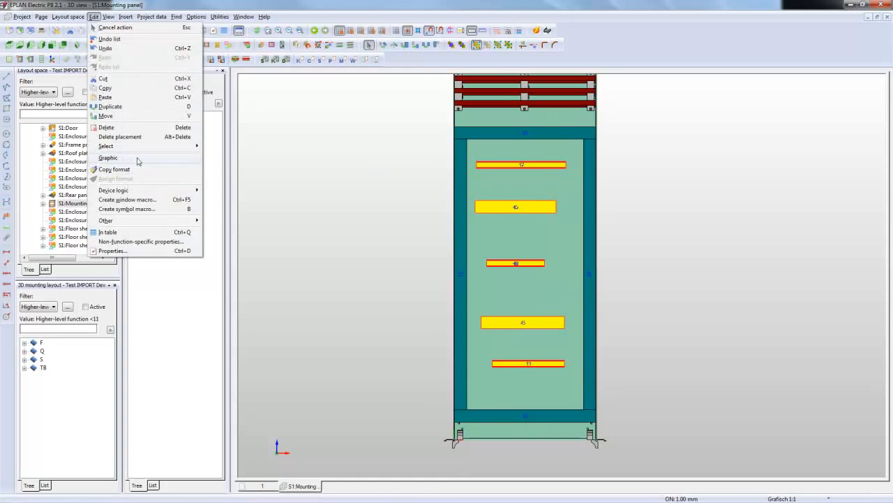
mouse_move(111, 157)
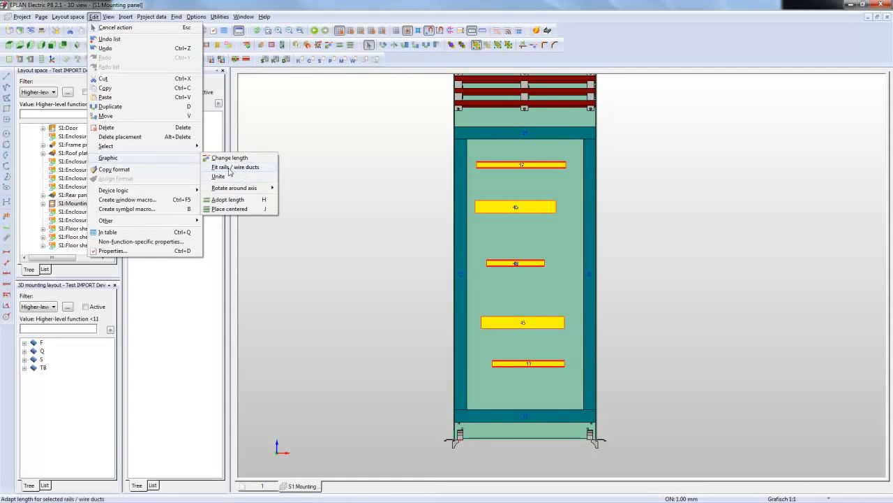
click(240, 167)
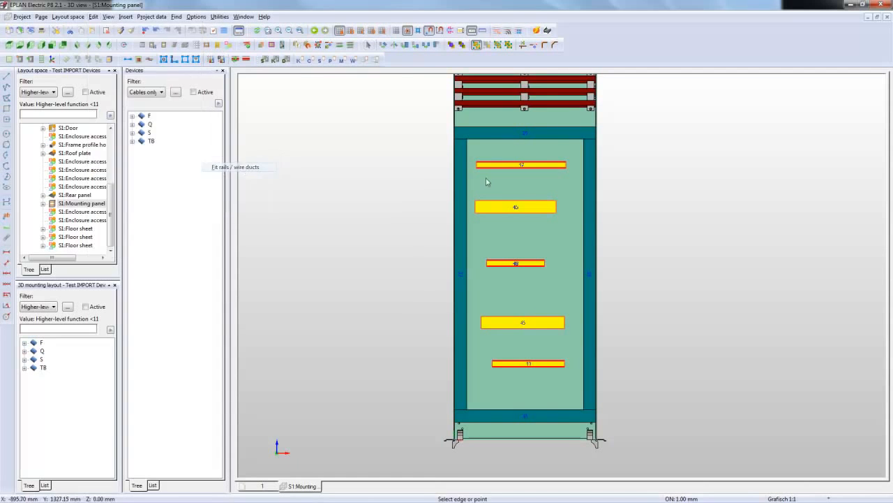
scroll(468, 222, up, 5)
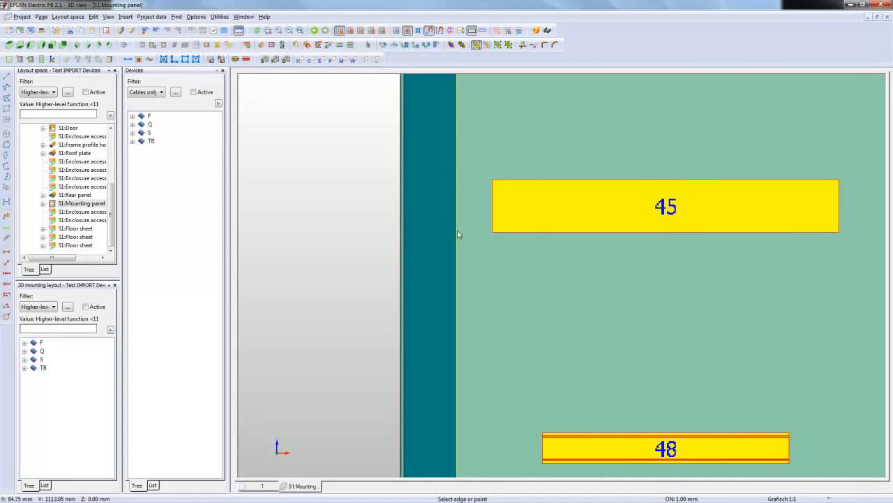
click(457, 236)
Step: Fit the right ends of the three rails and two inner wire ducts to the inner edge of the right vertical duct
scroll(418, 230, down, 5)
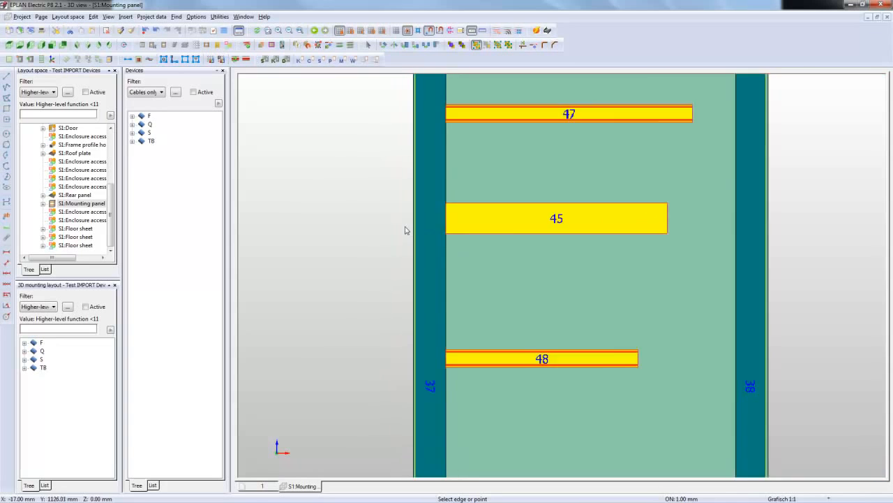
scroll(550, 284, up, 5)
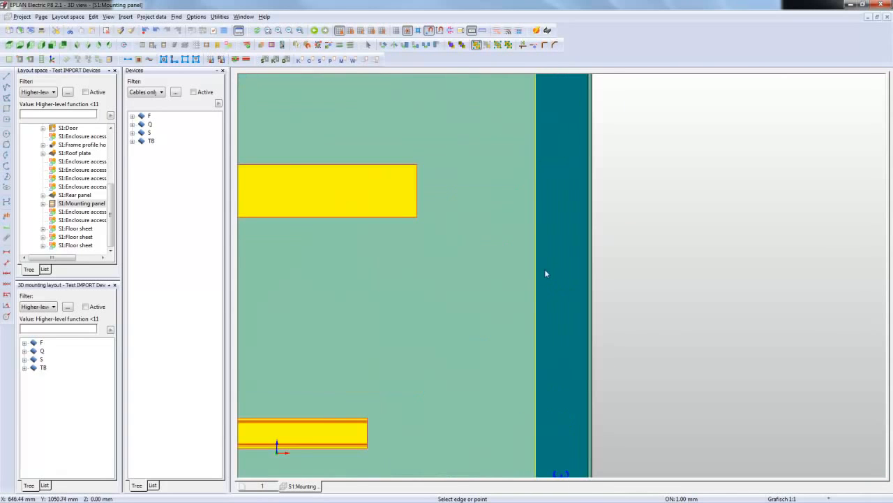
click(537, 268)
scroll(613, 201, down, 6)
key(Escape)
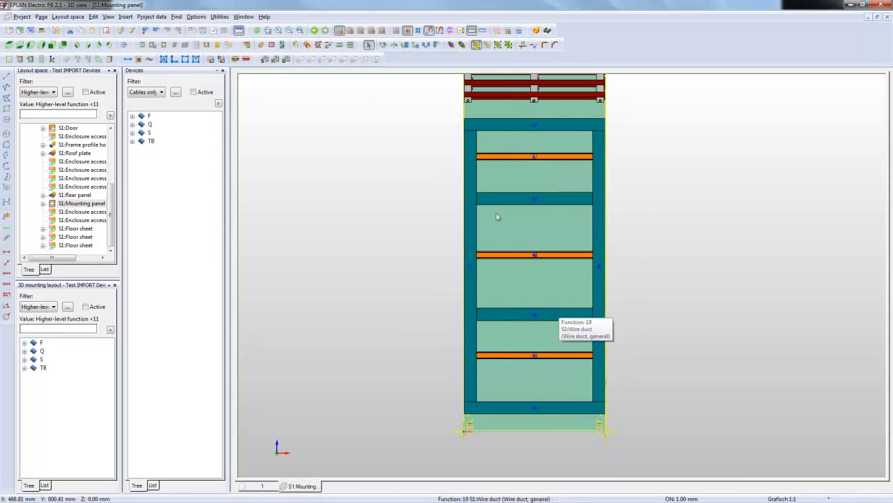
Step: Space the three mounting rails and two inner wire ducts evenly in the vertical direction between the frame's upper and lower horizontal ducts
drag(416, 135, 619, 377)
ctrl+click(566, 408)
ctrl+click(558, 127)
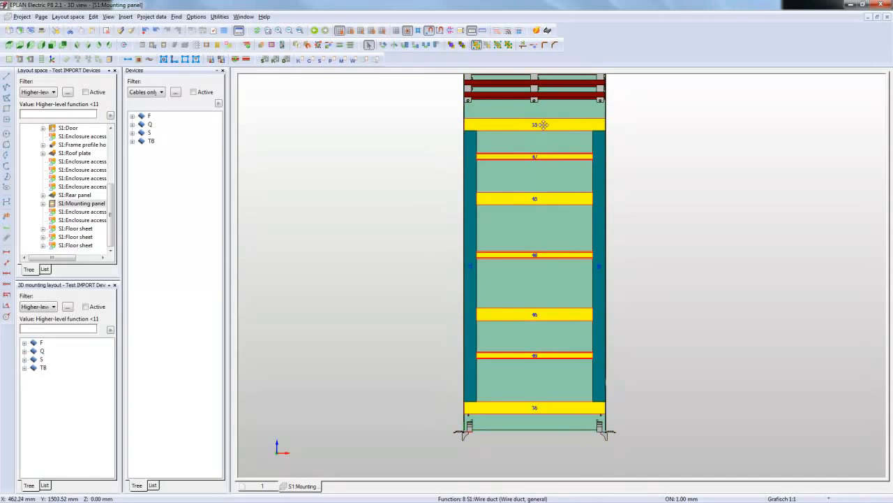
click(93, 16)
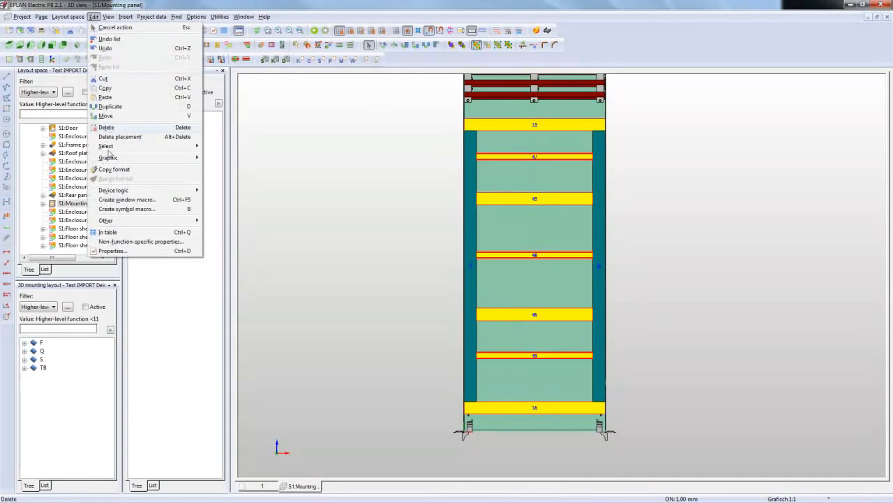
mouse_move(186, 160)
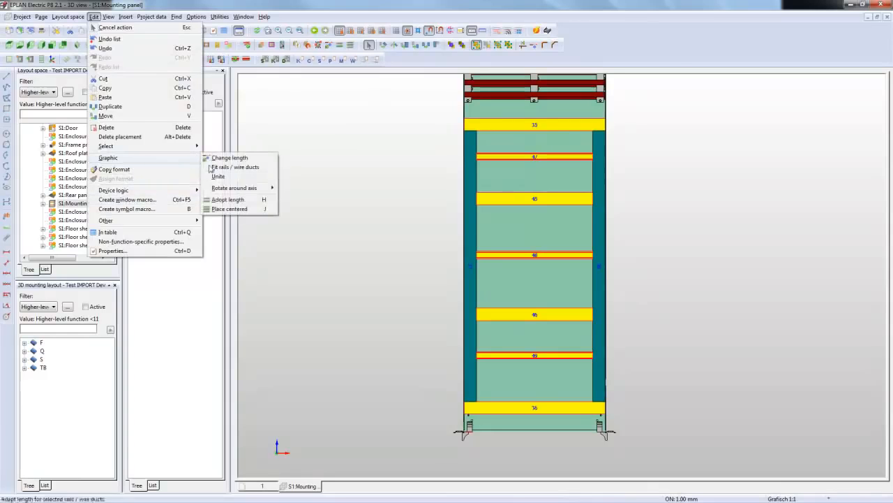
mouse_move(187, 220)
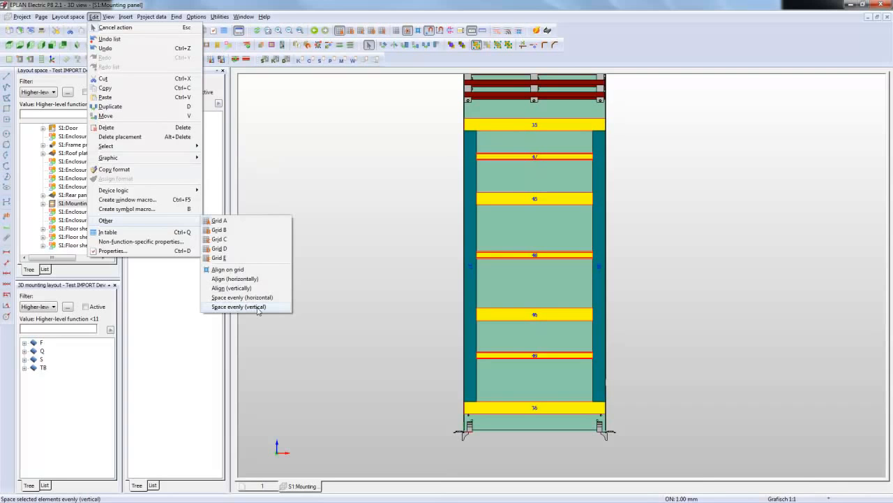
click(258, 307)
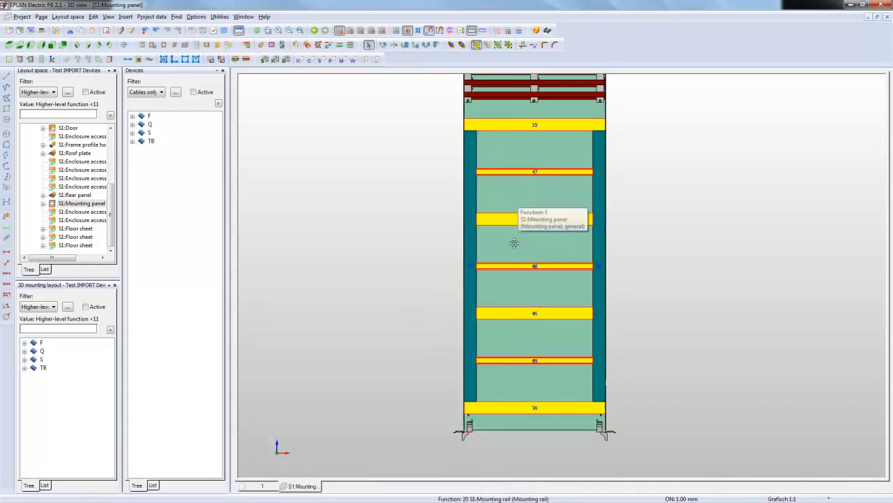
click(340, 334)
scroll(340, 335, down, 1)
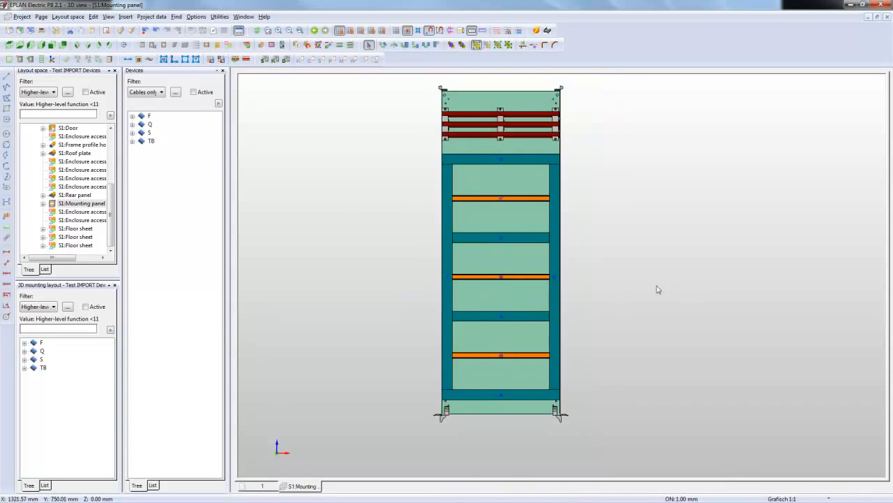
scroll(655, 312, down, 2)
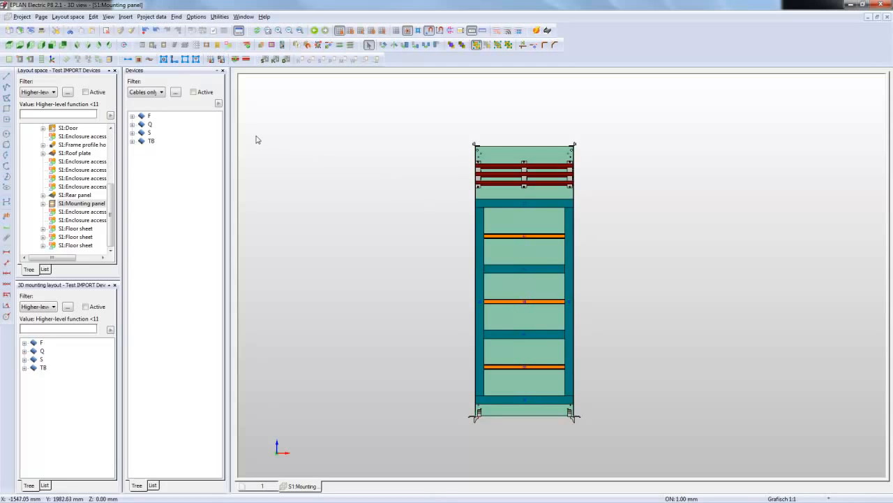
scroll(437, 219, up, 5)
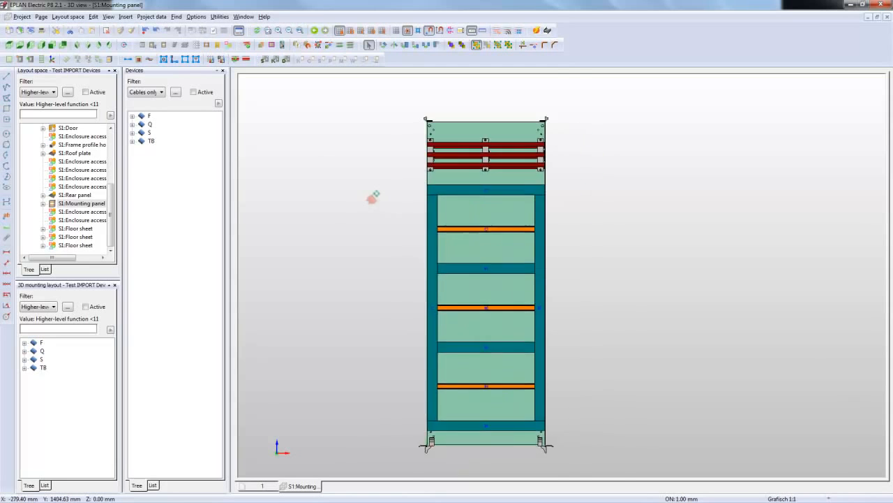
scroll(472, 240, up, 1)
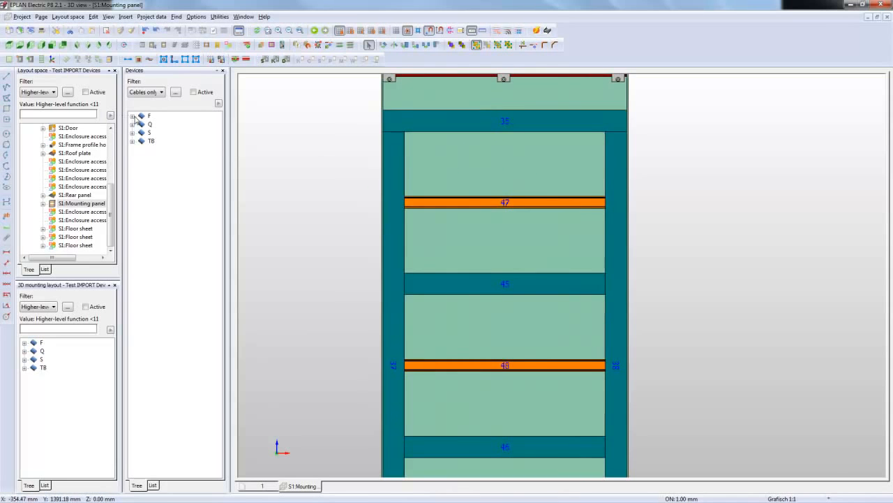
click(133, 116)
click(159, 124)
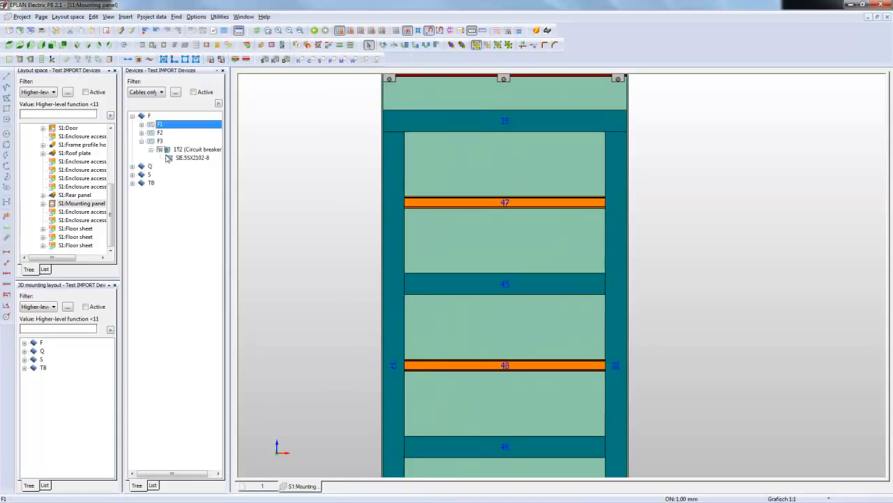
ctrl+click(160, 141)
right_click(161, 141)
mouse_move(187, 221)
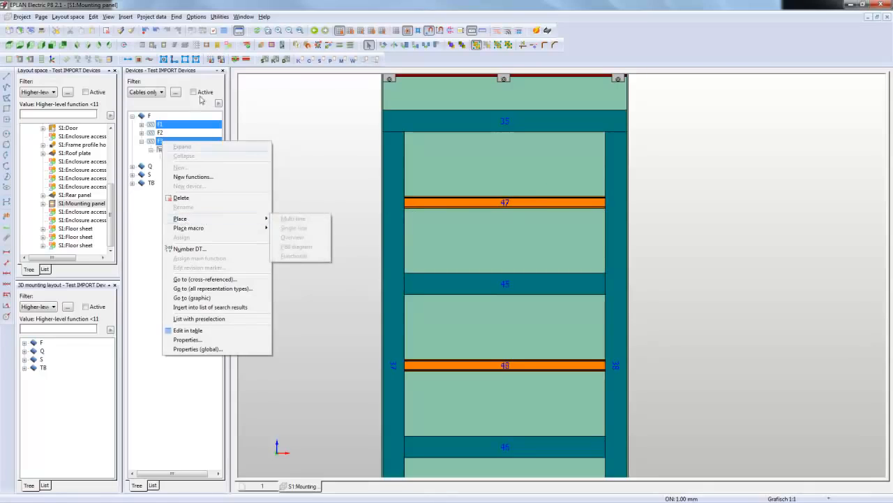
Step: Close the Devices navigator and place devices F1 and F3 from the 3D mounting layout together near the left end of the uppermost mounting rail
click(223, 71)
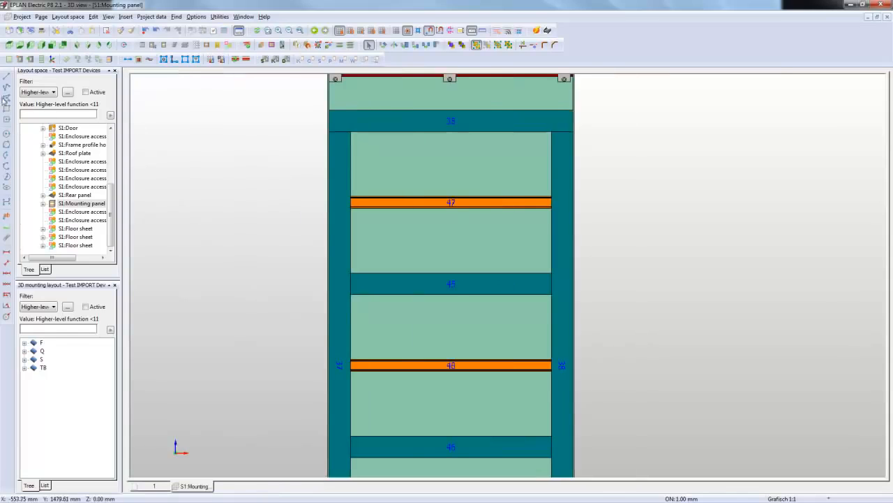
click(25, 342)
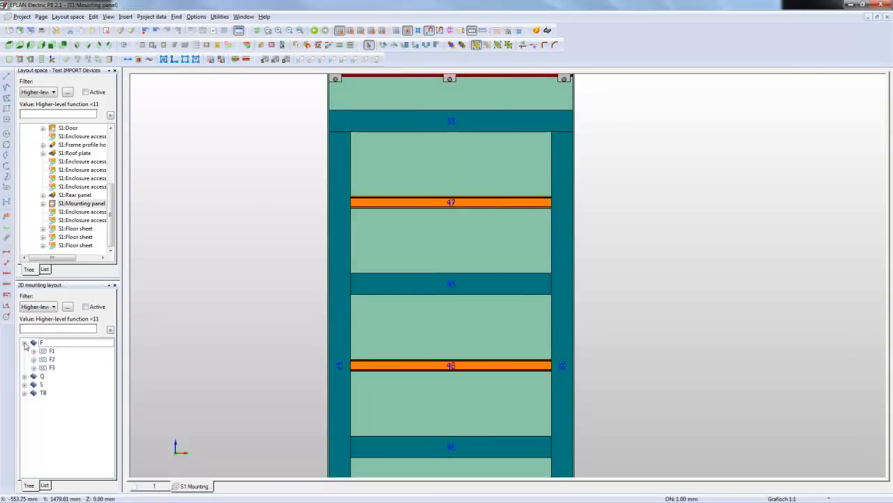
click(50, 350)
ctrl+click(53, 368)
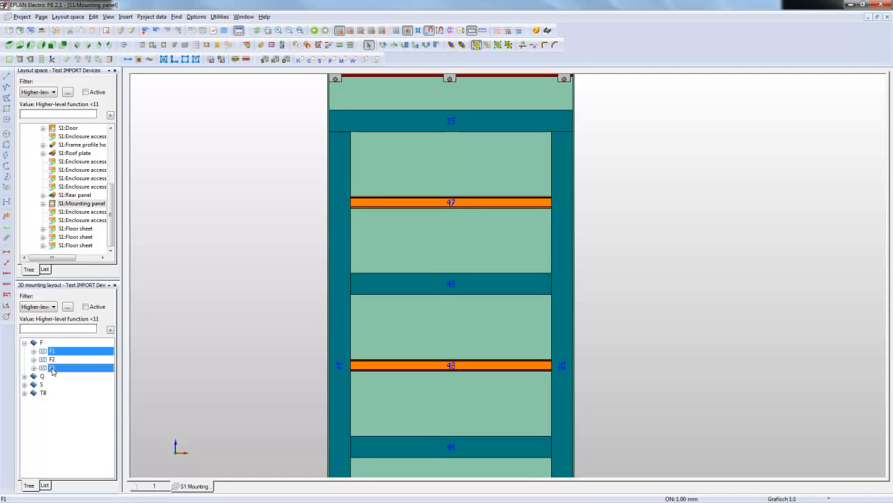
right_click(52, 371)
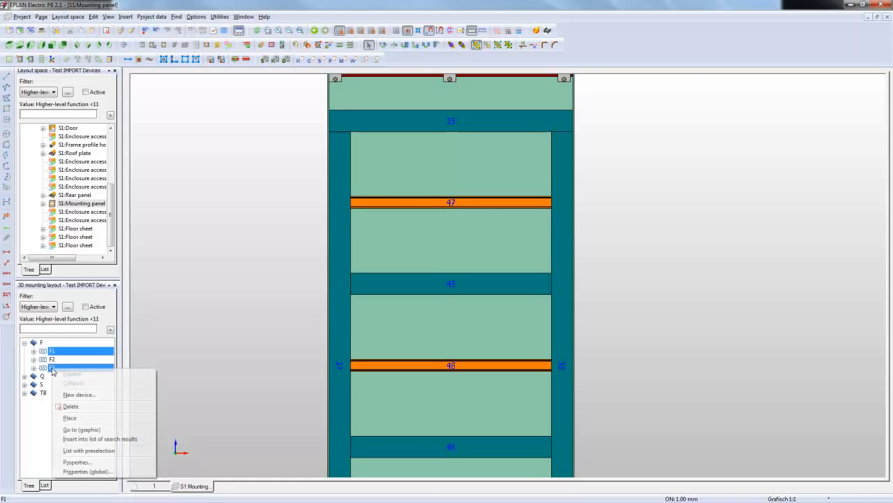
click(78, 418)
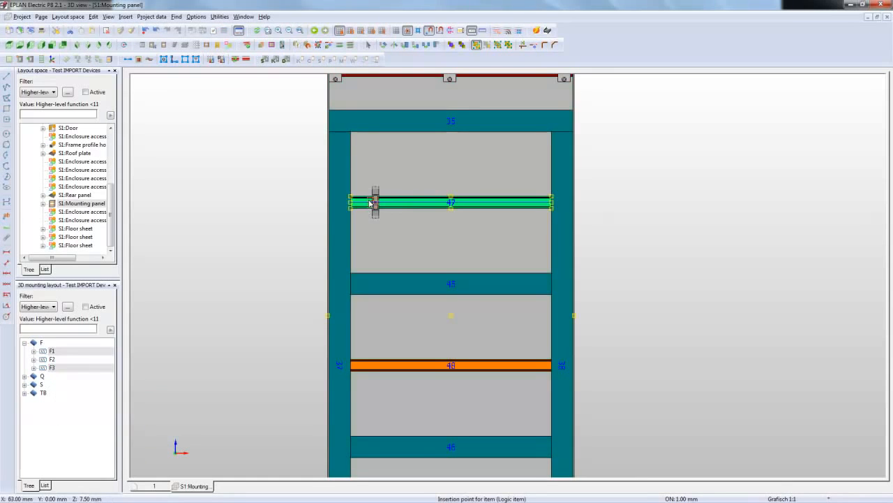
scroll(376, 211, up, 4)
scroll(377, 204, up, 1)
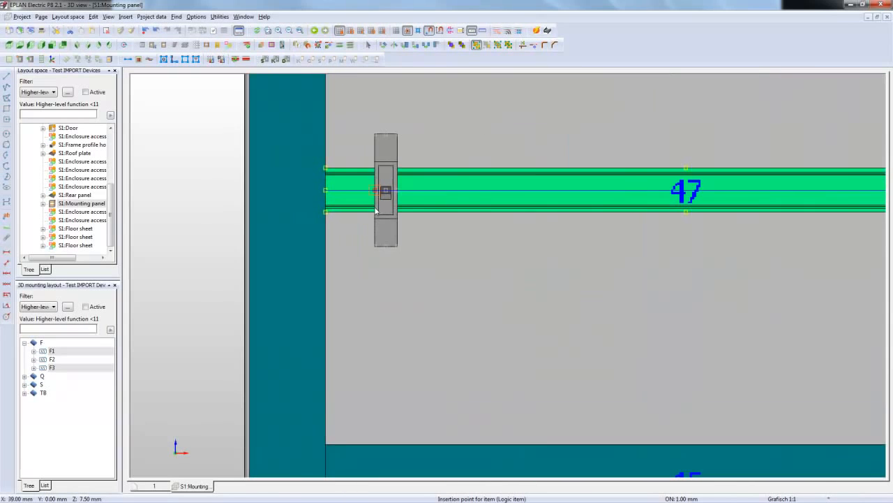
click(357, 205)
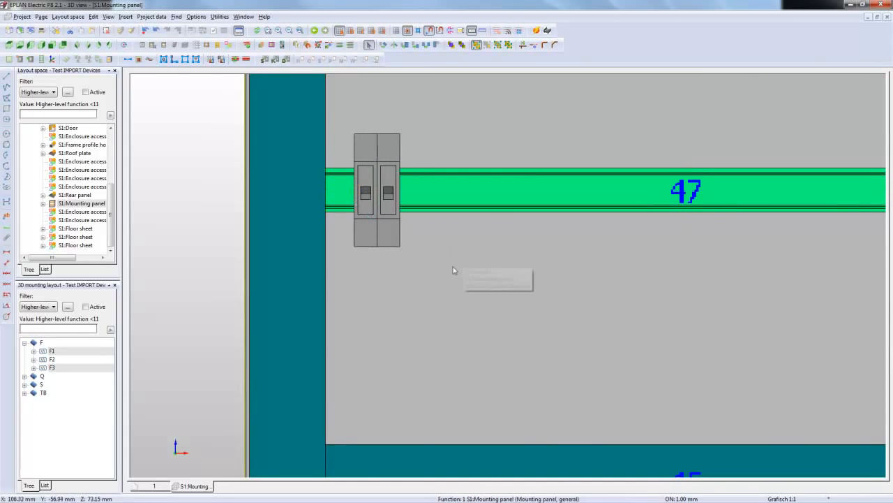
Step: Place the adapter RIT.SV 9341.510 of device F2 on the middle busbar, near its left end
scroll(461, 264, down, 5)
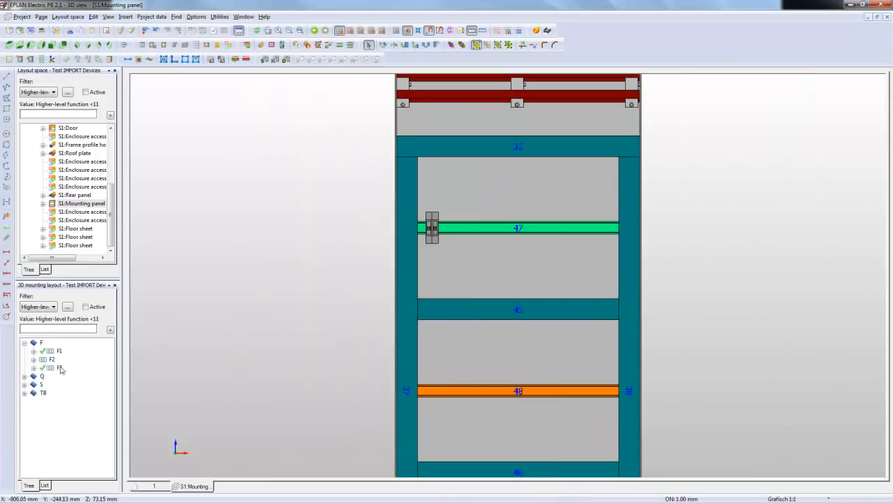
click(34, 359)
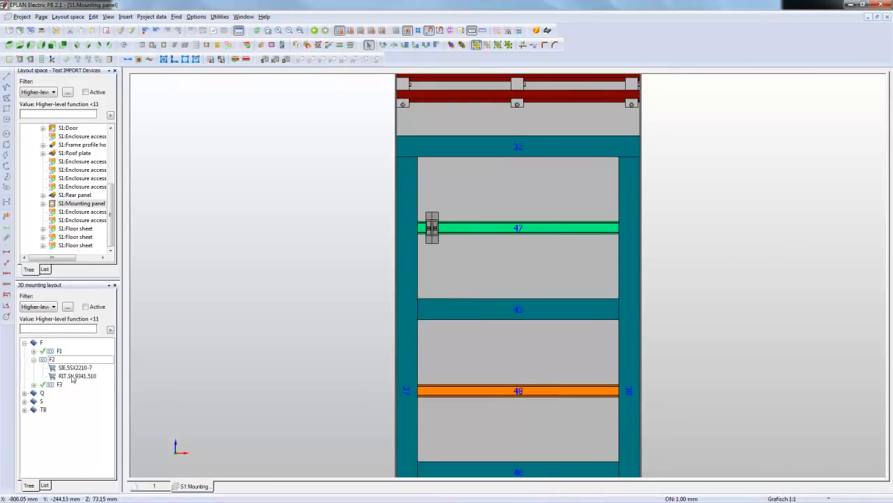
click(72, 377)
right_click(73, 379)
click(85, 423)
scroll(446, 230, down, 2)
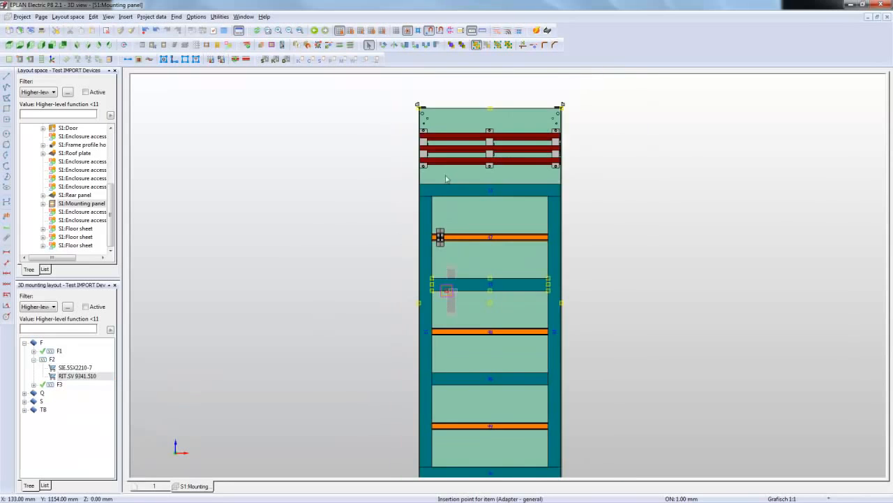
scroll(443, 126, up, 5)
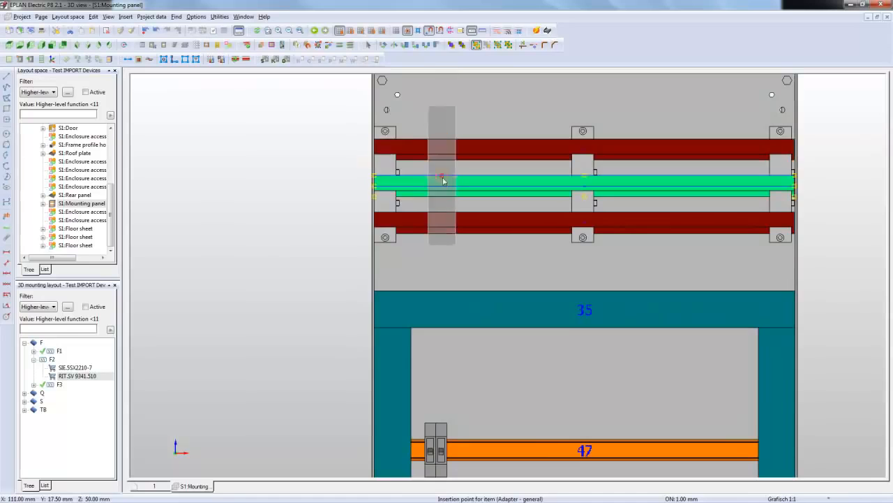
click(443, 190)
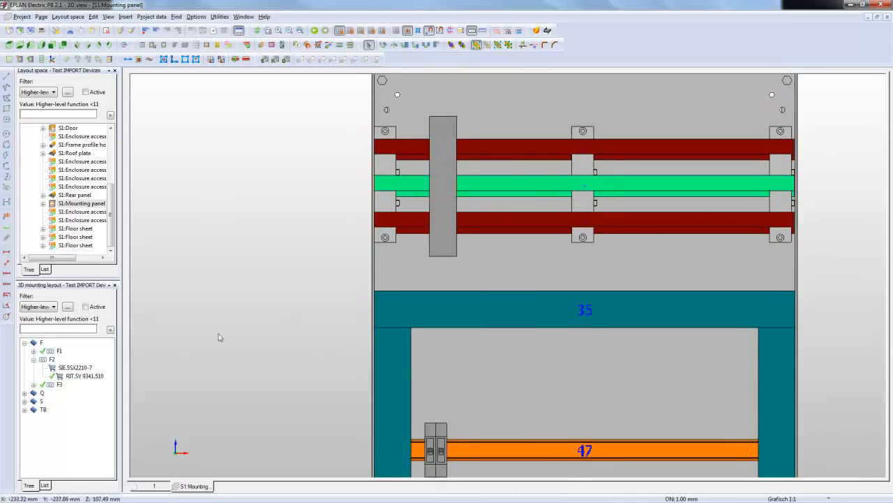
Step: Place the circuit breaker SIE.5SX2210-7 of device F2 on the adapter mounted on the busbars
click(80, 368)
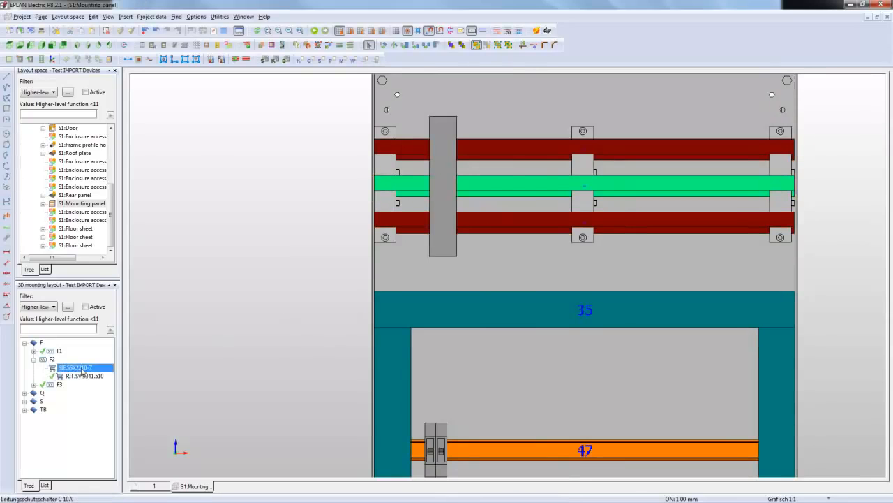
right_click(81, 371)
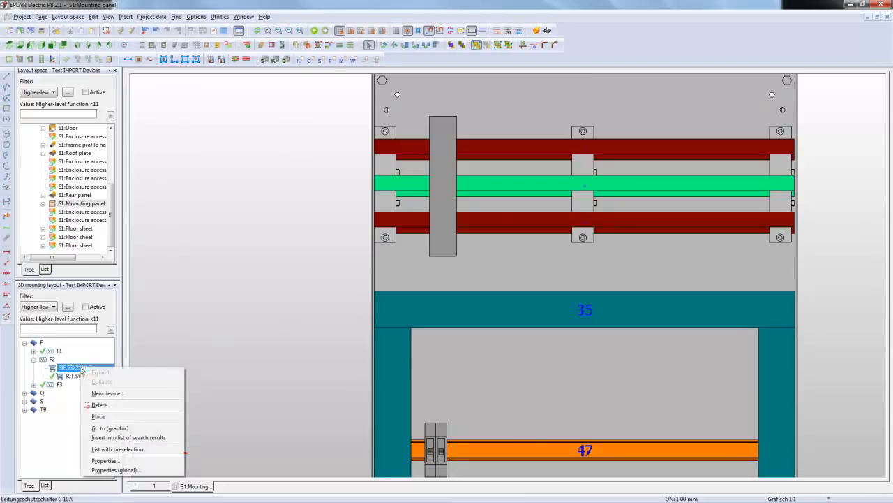
click(101, 423)
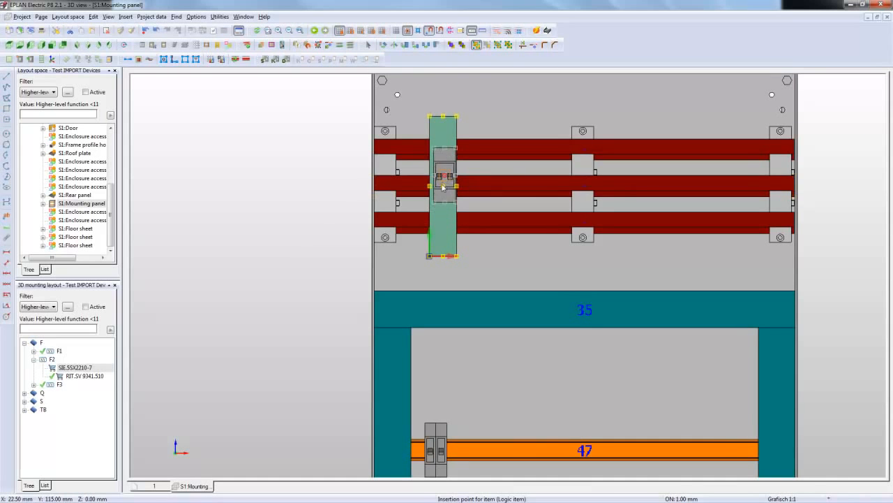
click(444, 231)
Step: Place the adapters RIT.SV 9320.390 of devices Q1 and Q2 side by side on the right half of the middle busbar
scroll(454, 233, down, 3)
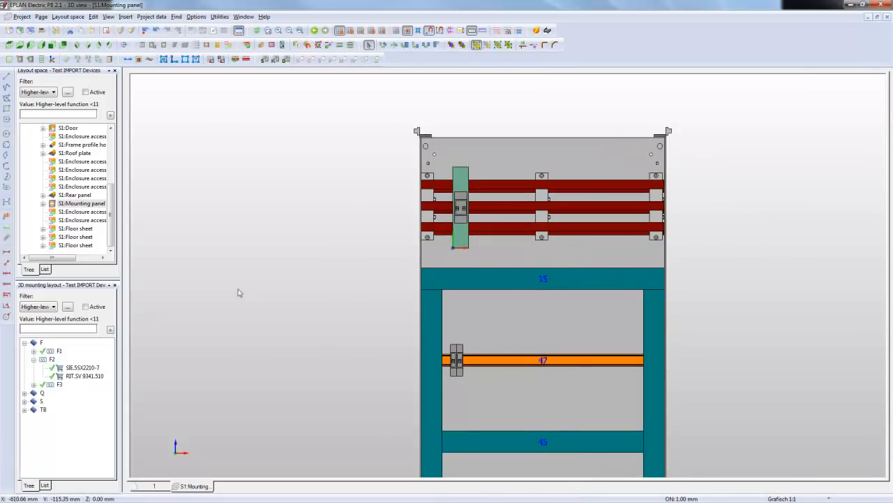
click(32, 359)
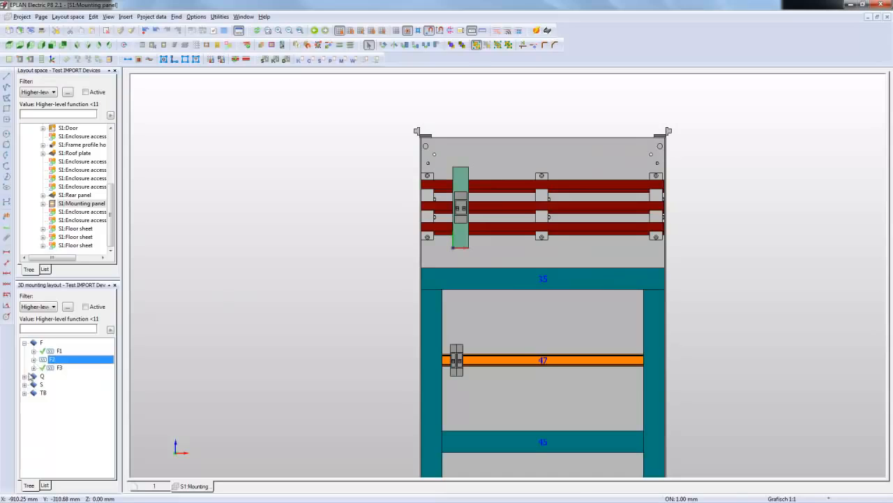
click(25, 376)
click(33, 385)
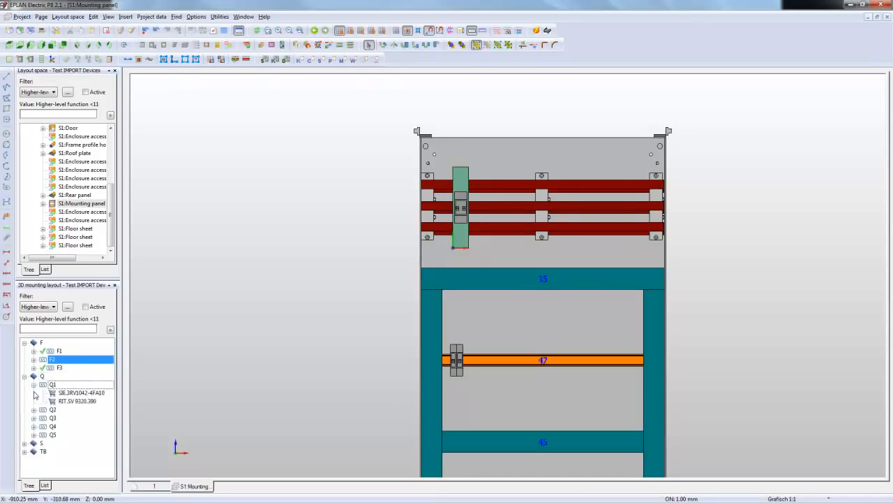
click(33, 410)
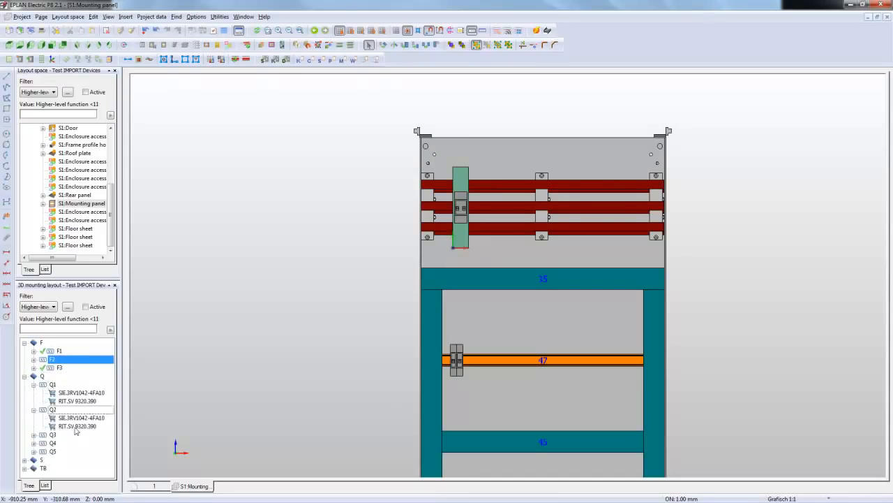
click(77, 426)
ctrl+click(81, 401)
right_click(82, 402)
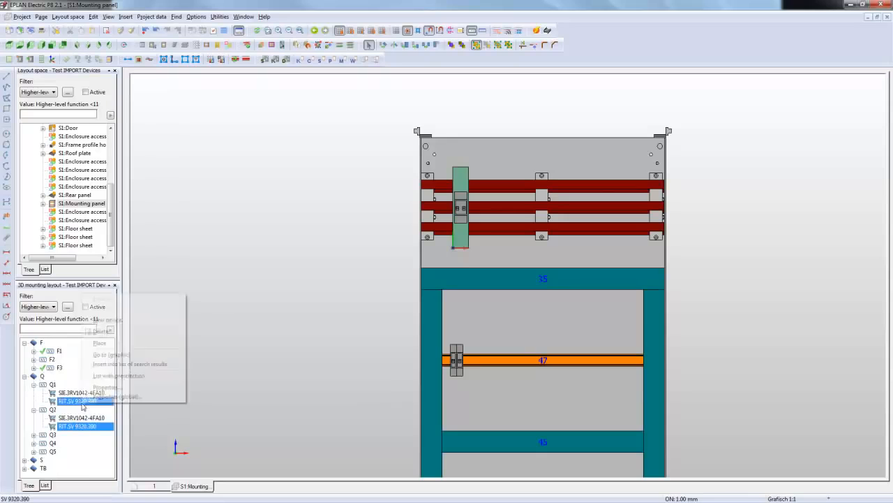
click(100, 342)
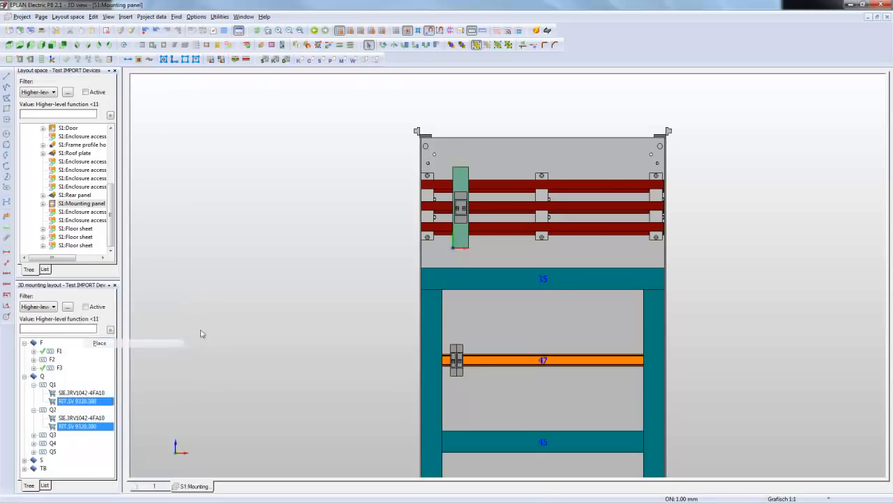
click(556, 209)
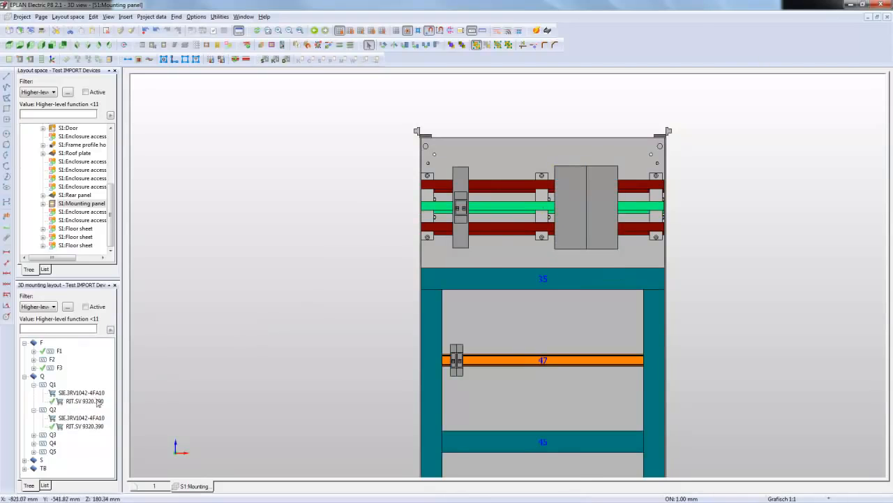
Step: Place the circuit breakers SIE.3RV1042-4FA10 of devices Q1 and Q2 together, starting at the centre of Q1's adapter
click(98, 393)
ctrl+click(96, 418)
right_click(95, 419)
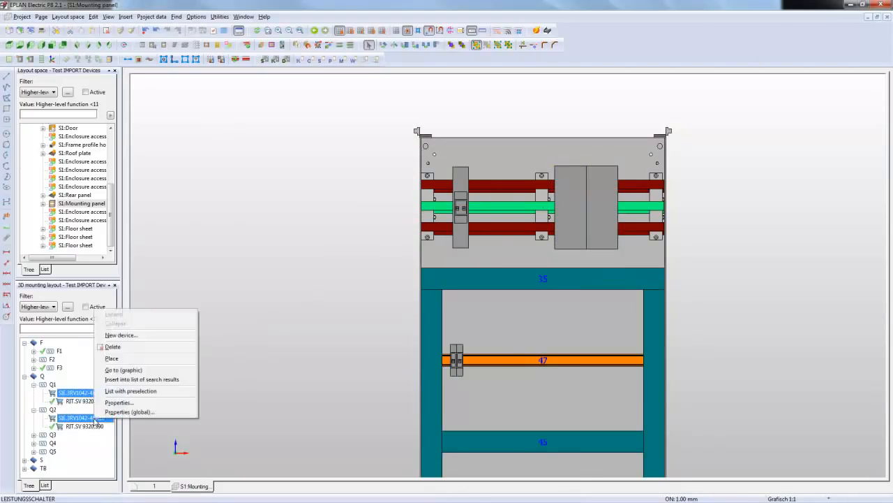
click(114, 358)
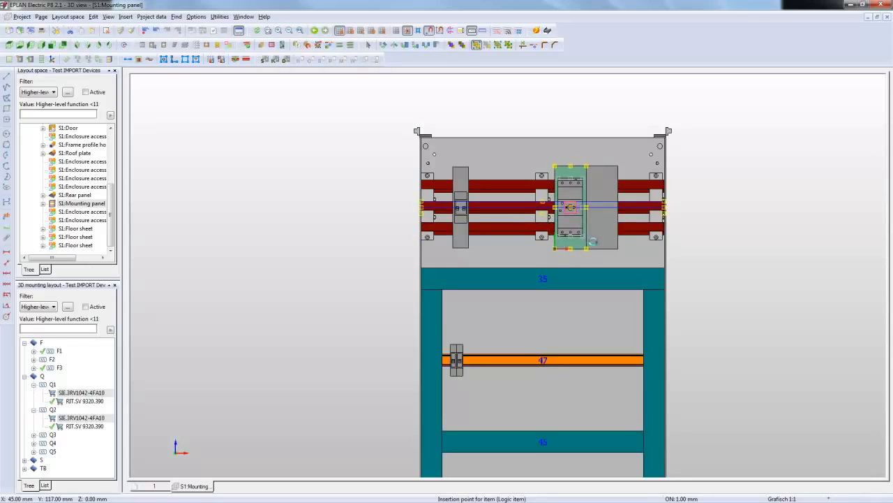
click(593, 242)
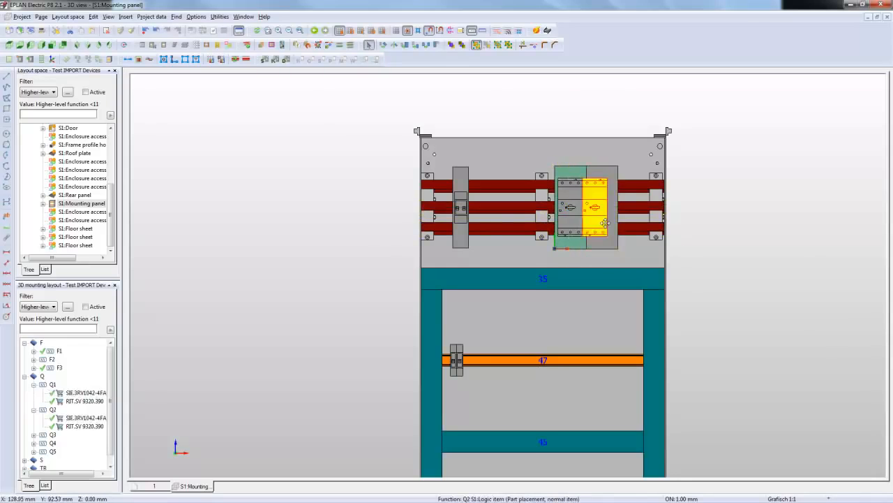
Step: Move the circuit breaker of device Q2 to the centre of its own adapter
scroll(606, 223, up, 2)
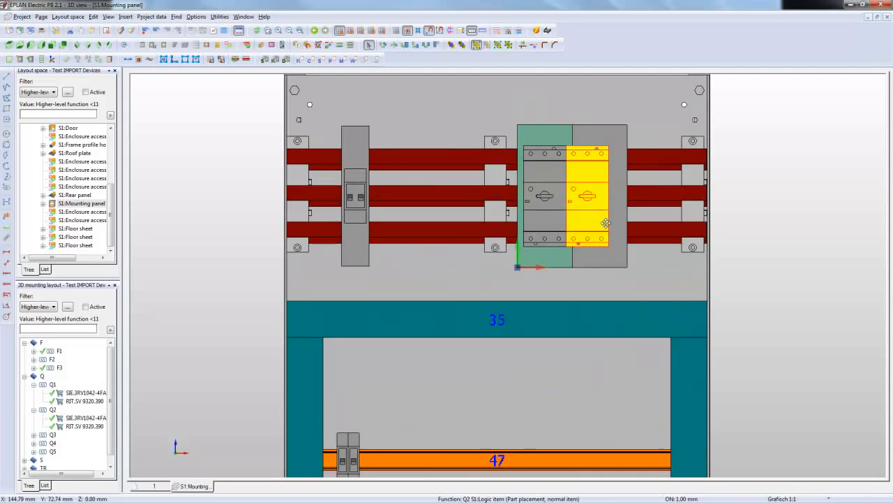
click(421, 32)
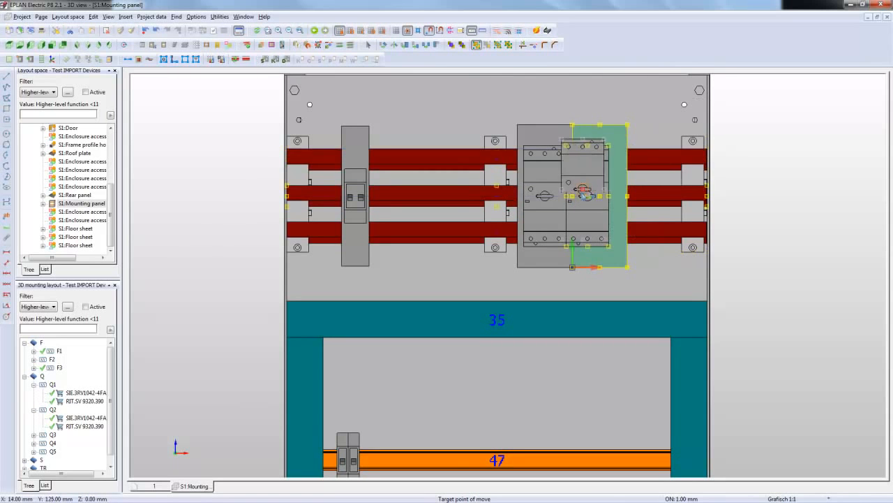
click(604, 203)
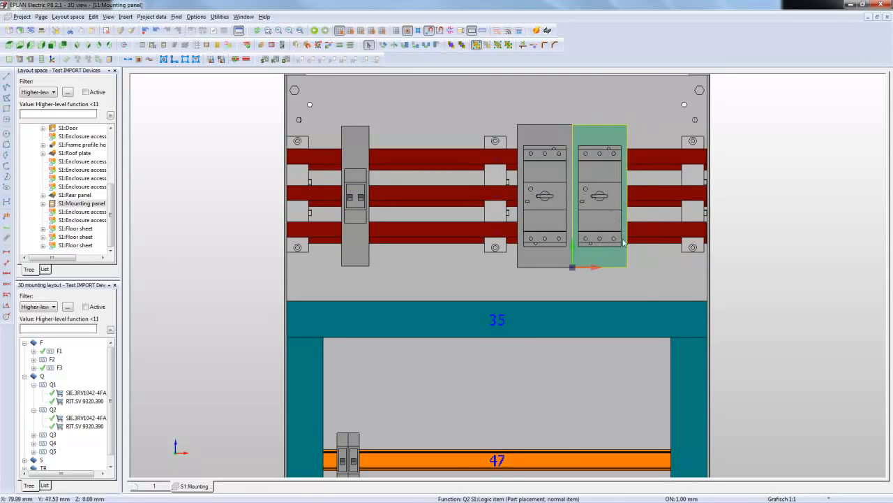
Step: Place the multi-level terminals TB1:1 to TB1:12 from the 3D mounting layout at the left end of the lowest mounting rail
scroll(698, 286, down, 1)
scroll(699, 286, down, 1)
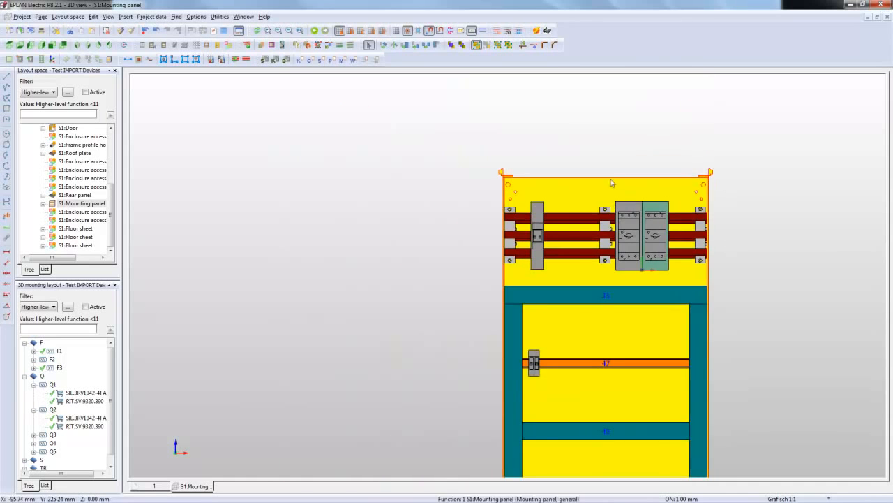
scroll(570, 137, down, 2)
scroll(584, 390, up, 4)
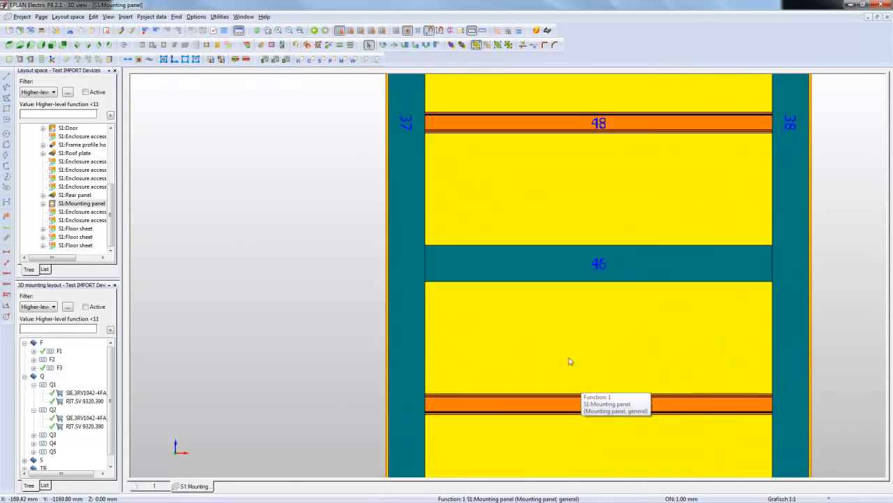
click(34, 384)
click(24, 377)
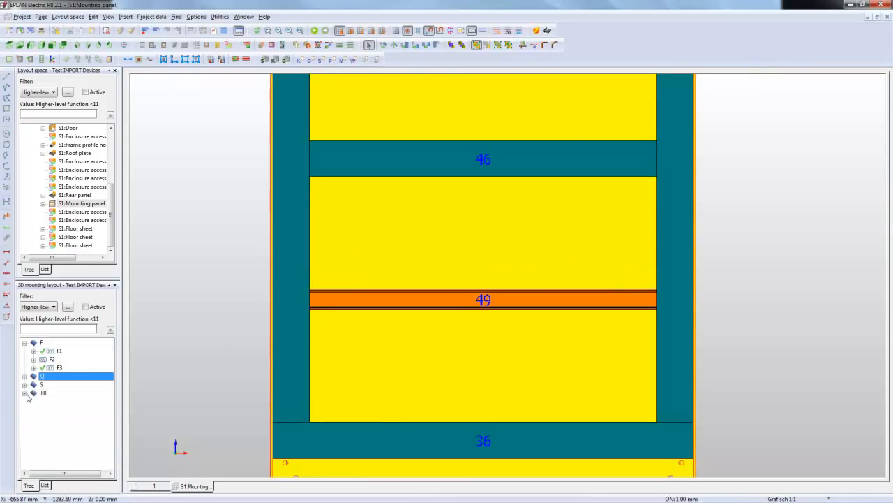
click(30, 394)
click(25, 394)
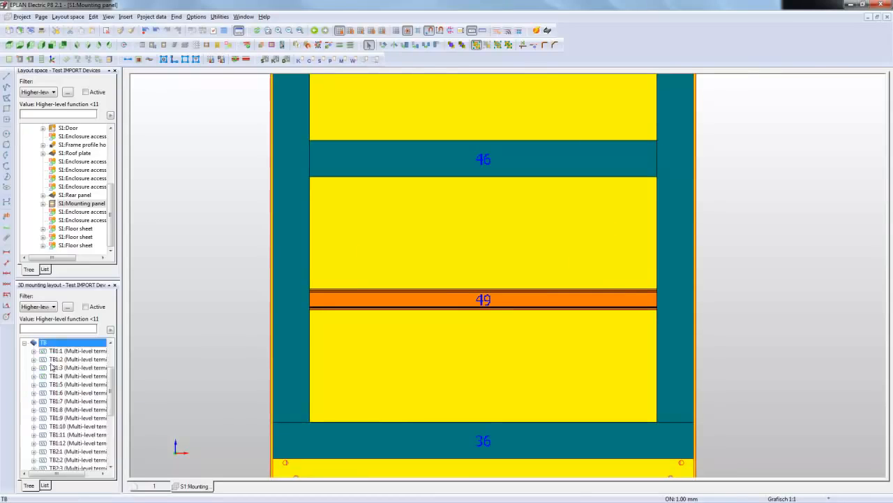
drag(70, 350, 335, 310)
click(474, 259)
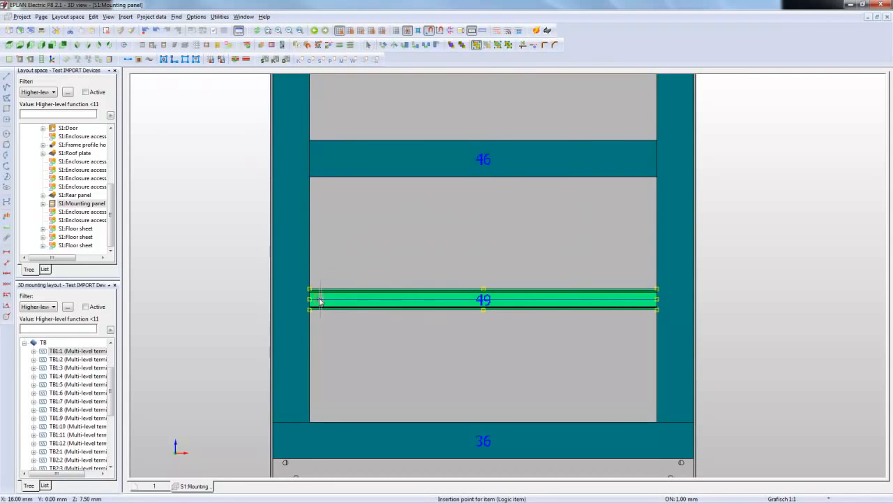
click(399, 356)
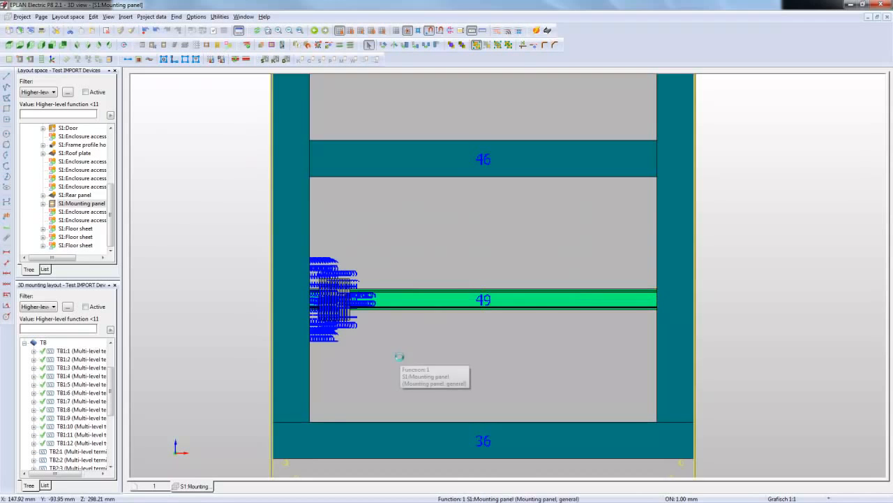
Step: Examine the TB1 terminals on the lowest mounting rail up close and check the layout of the whole mounting panel
scroll(419, 328, down, 2)
scroll(382, 313, up, 6)
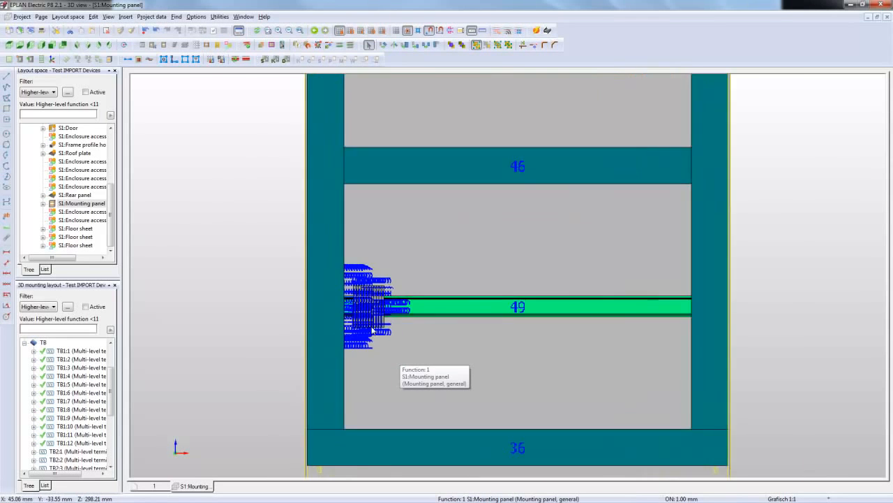
scroll(382, 313, up, 3)
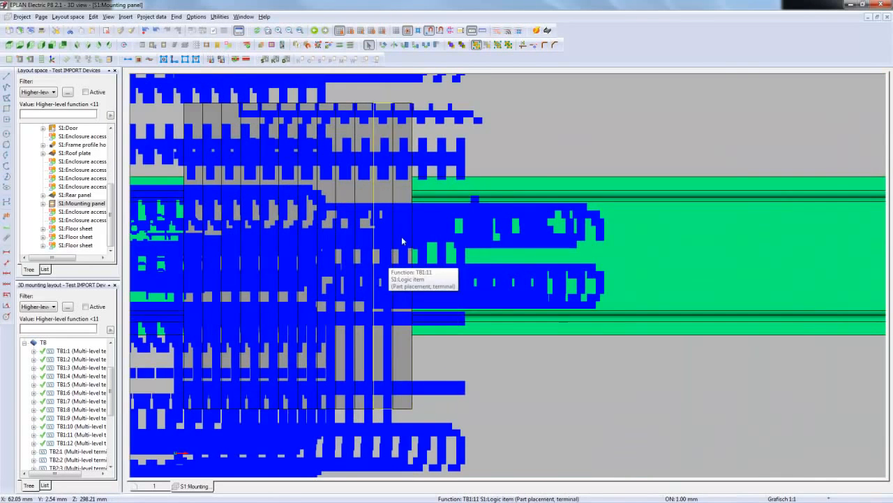
scroll(502, 374, up, 1)
scroll(501, 374, down, 5)
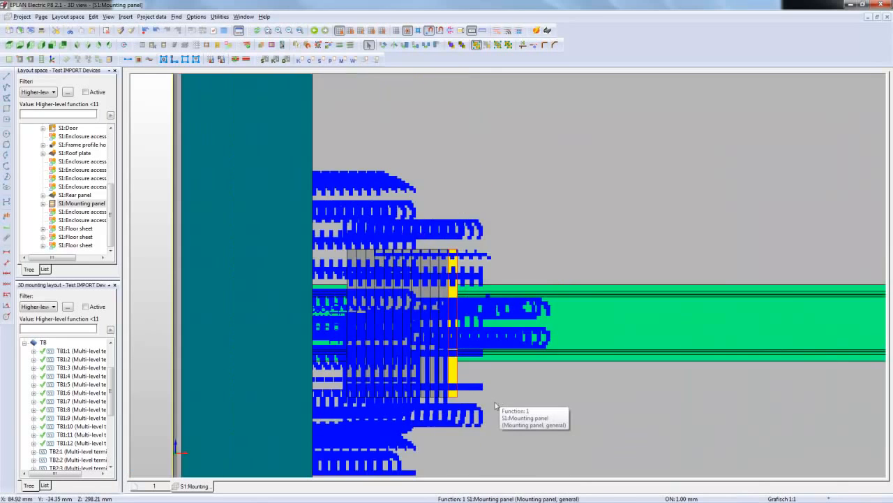
scroll(470, 357, down, 5)
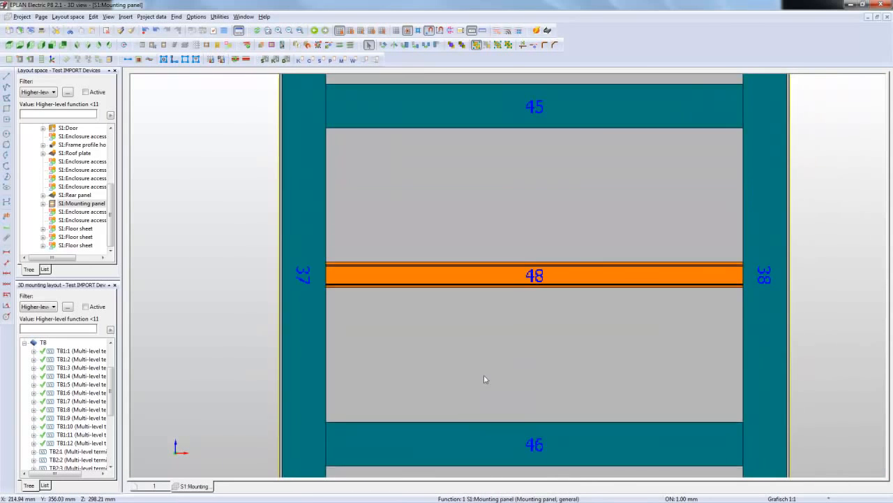
scroll(487, 340, down, 2)
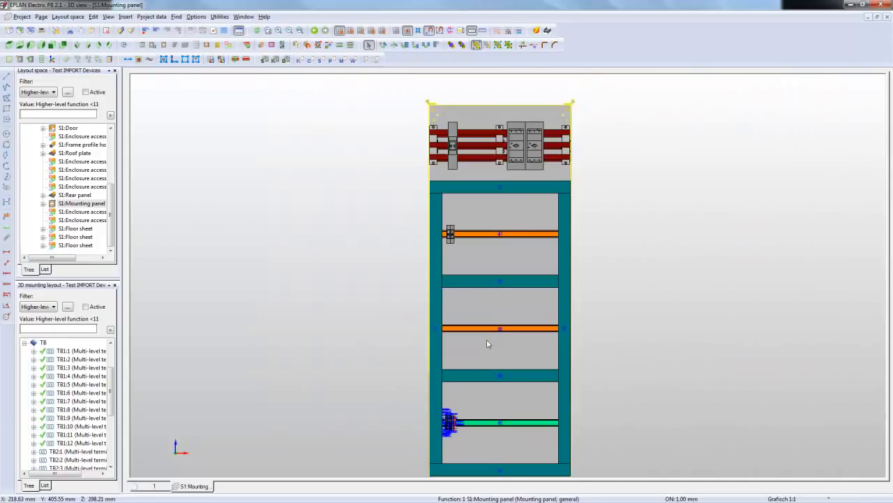
Step: Display the complete enclosure of layout space 1 in the 3D view instead of only the mounting panel
scroll(114, 354, up, 2)
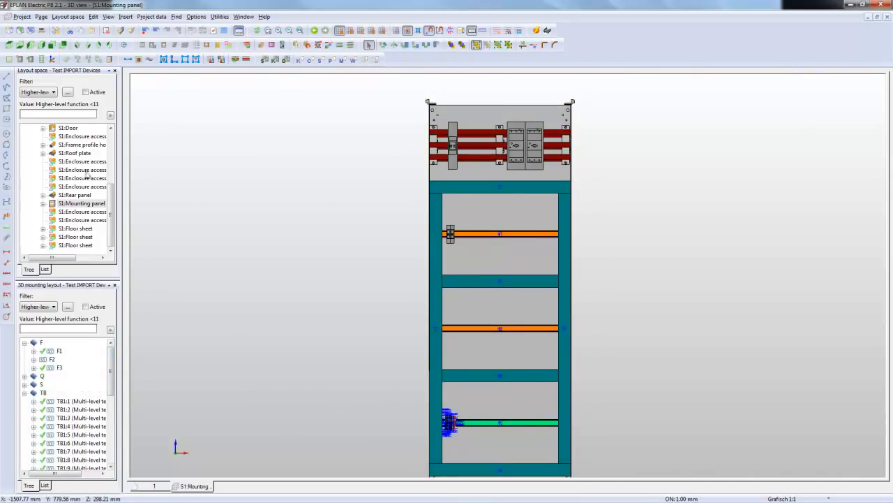
scroll(108, 203, up, 4)
double_click(60, 137)
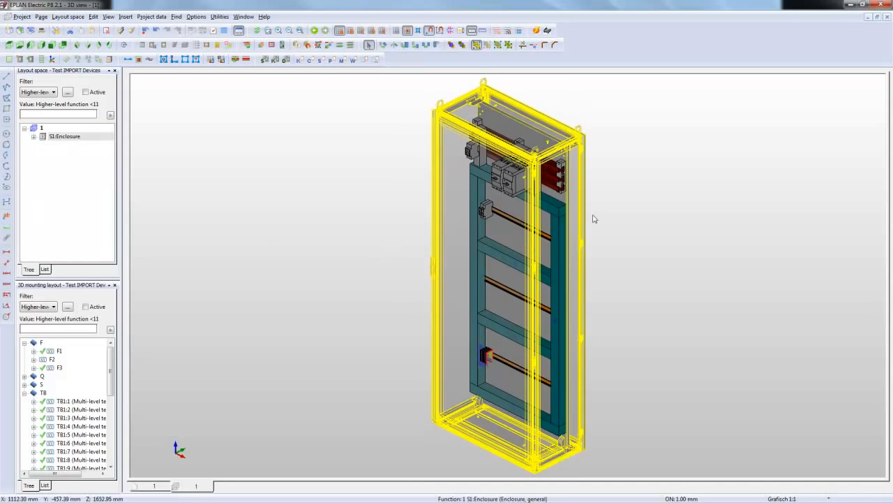